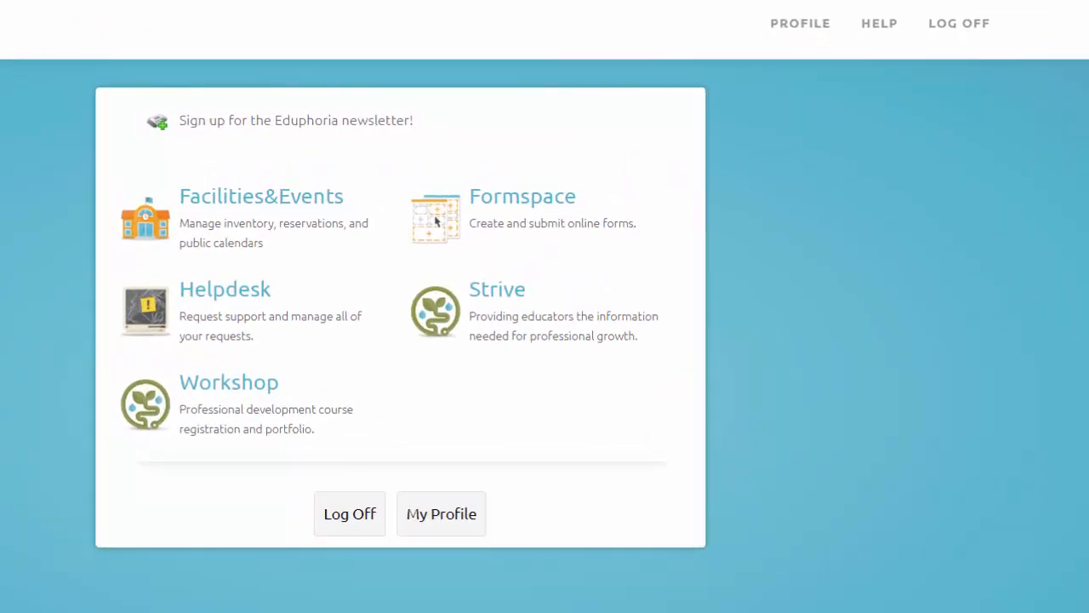
Step: Open Strive and review the evaluation process tasks from goal setting through other documents, including the Student Learning Objective section
{"action": "left_click", "coordinate": [426, 326]}
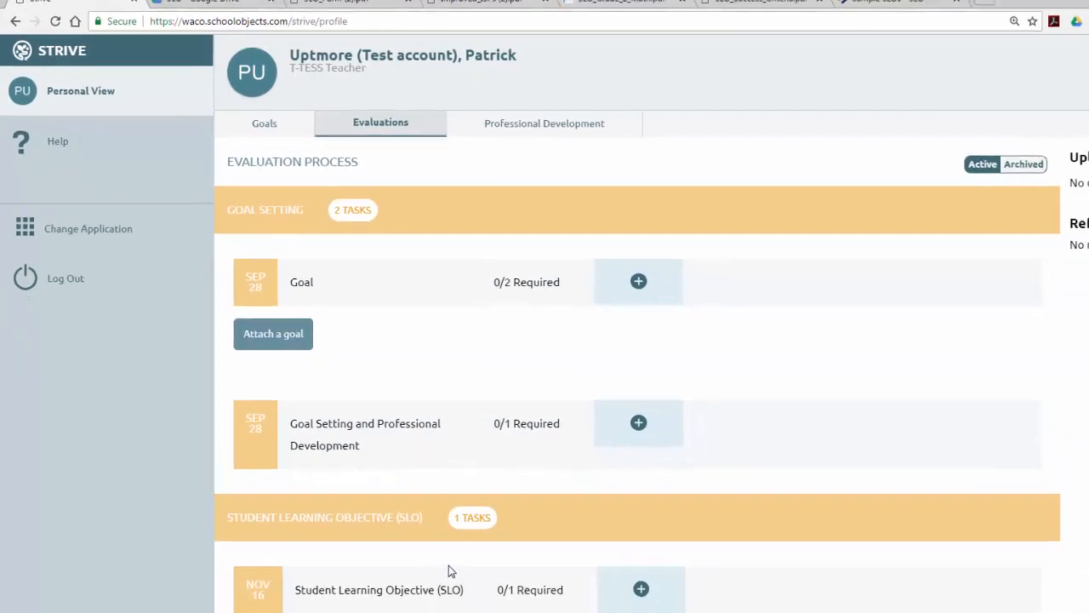
{"action": "scroll", "coordinate": [449, 570], "scroll_direction": "down", "scroll_amount": 1}
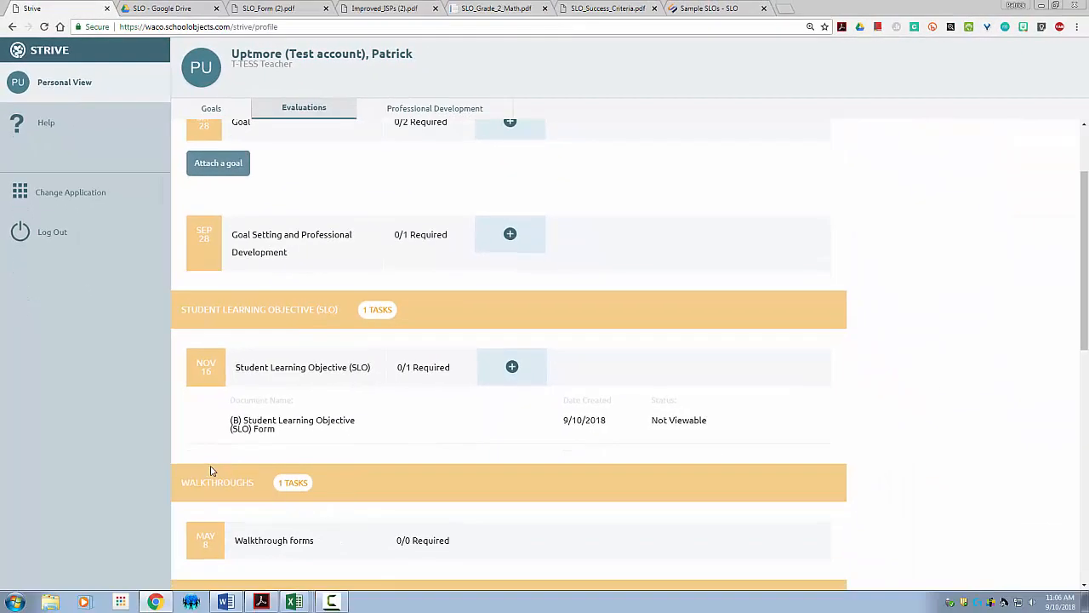
{"action": "scroll", "coordinate": [380, 608], "scroll_direction": "down", "scroll_amount": 2}
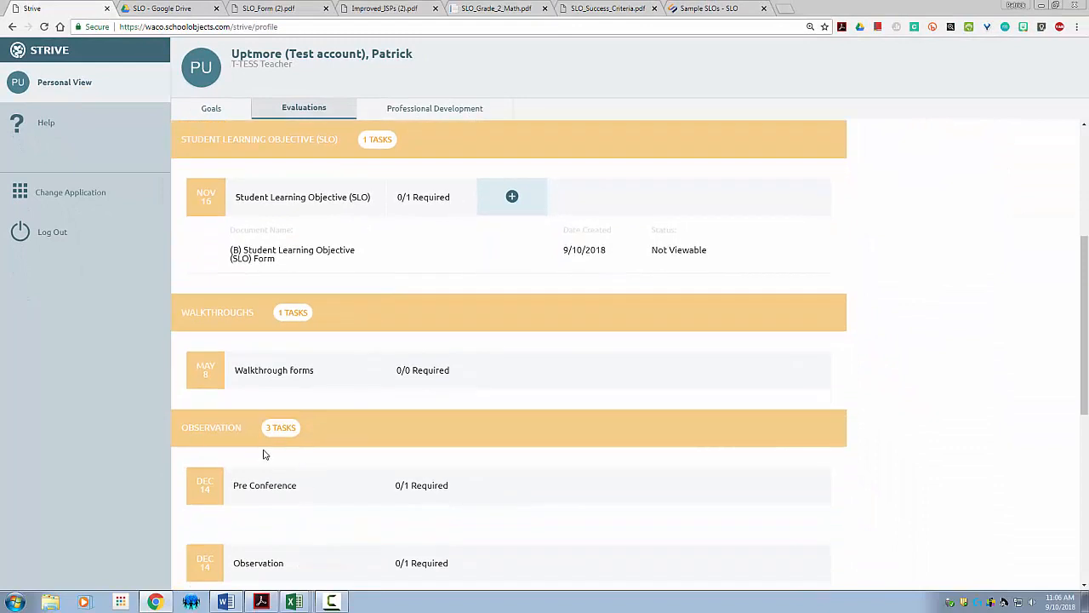
{"action": "scroll", "coordinate": [266, 468], "scroll_direction": "down", "scroll_amount": 2}
{"action": "scroll", "coordinate": [246, 549], "scroll_direction": "down", "scroll_amount": 2}
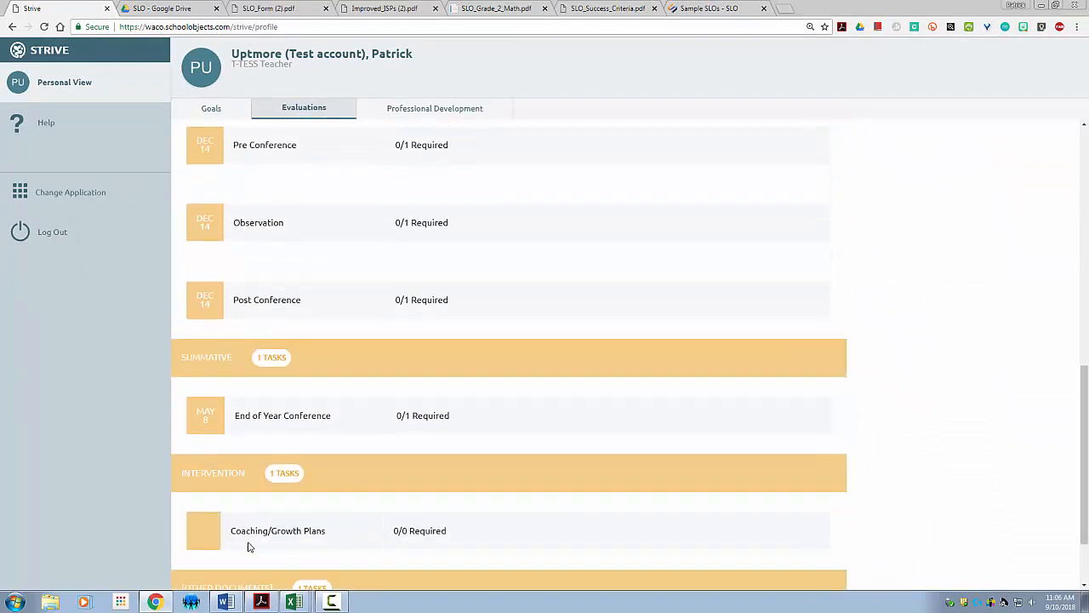
{"action": "scroll", "coordinate": [281, 475], "scroll_direction": "down", "scroll_amount": 1}
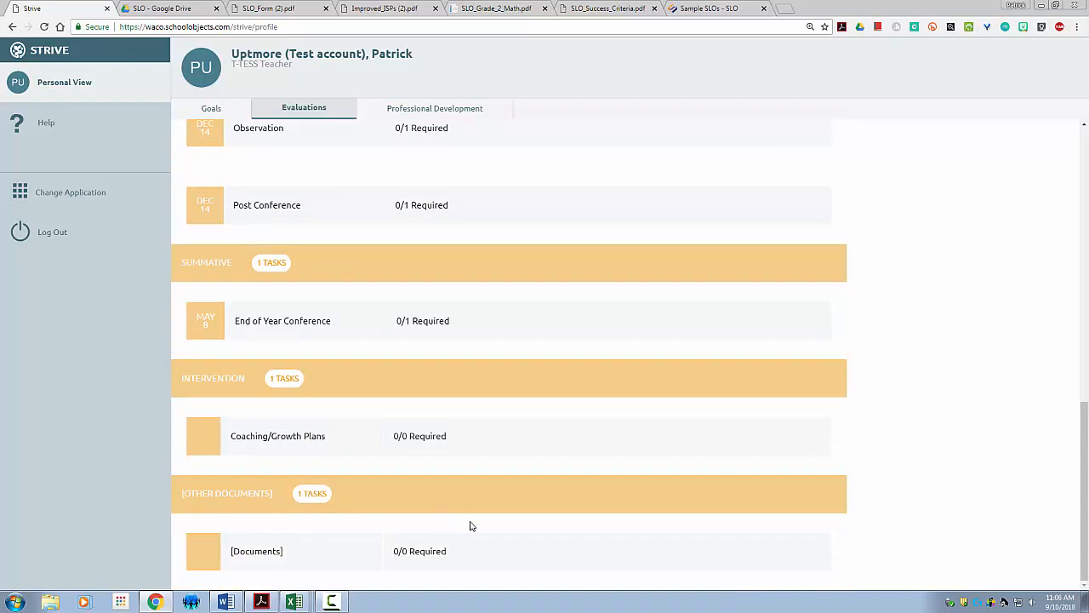
{"action": "scroll", "coordinate": [500, 538], "scroll_direction": "up", "scroll_amount": 3}
{"action": "scroll", "coordinate": [494, 445], "scroll_direction": "up", "scroll_amount": 3}
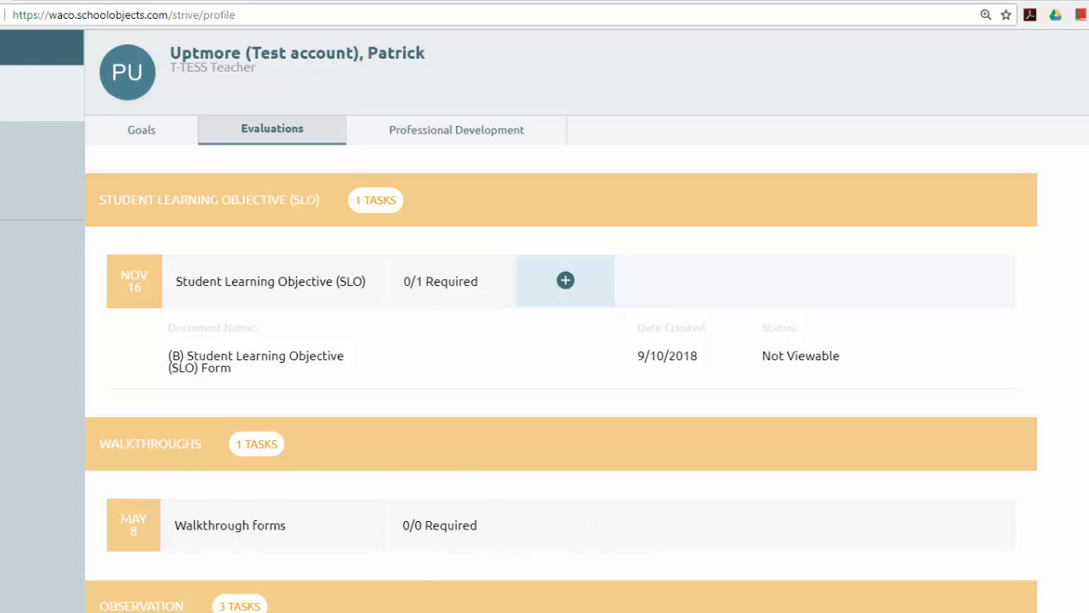
{"action": "scroll", "coordinate": [562, 379], "scroll_direction": "down", "scroll_amount": 1}
{"action": "scroll", "coordinate": [561, 379], "scroll_direction": "down", "scroll_amount": 1}
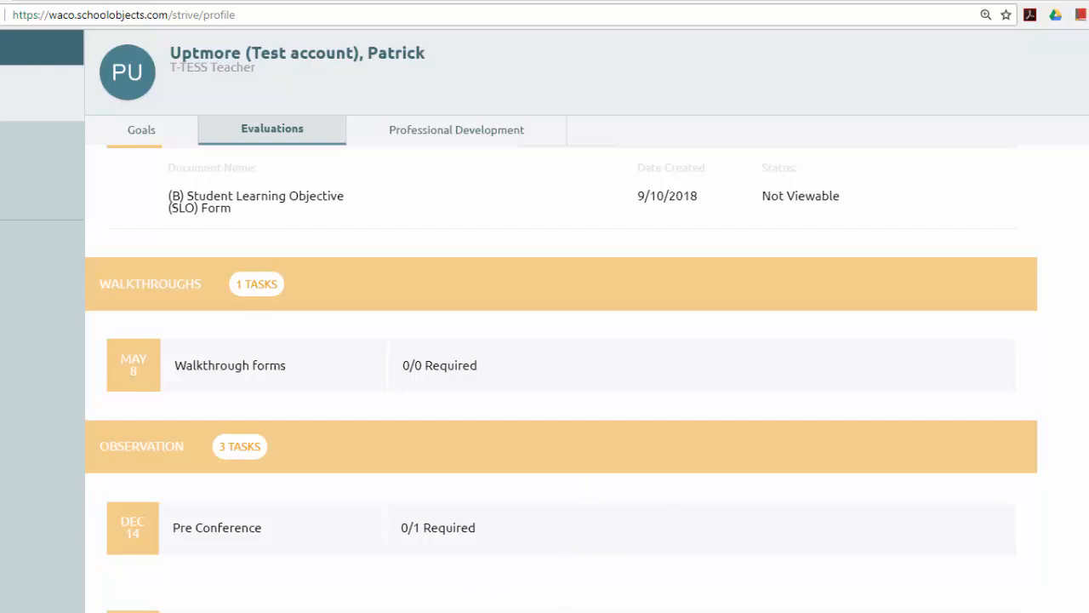
{"action": "scroll", "coordinate": [562, 379], "scroll_direction": "up", "scroll_amount": 5}
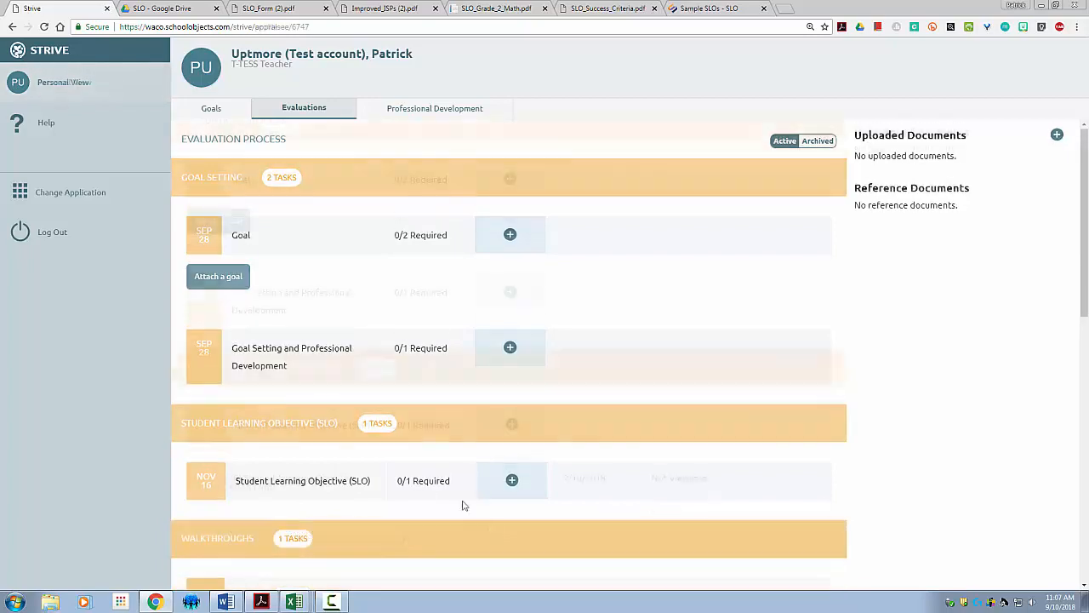
Step: Create a (B) Student Learning Objective (SLO) Form and review its questions from Step 1 through the optional notes
{"action": "left_click", "coordinate": [511, 482]}
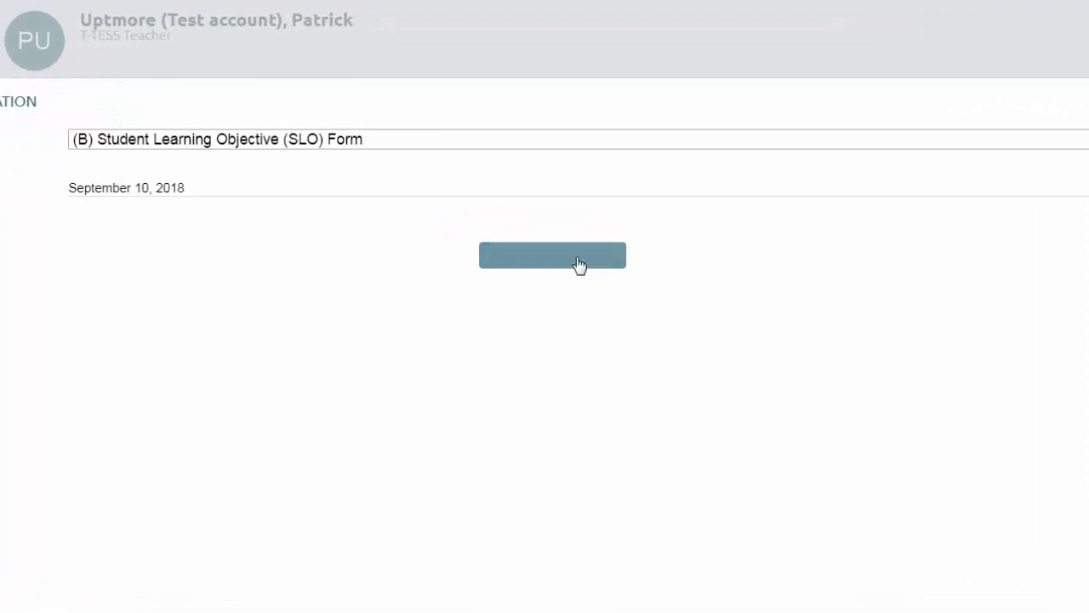
{"action": "left_click", "coordinate": [579, 265]}
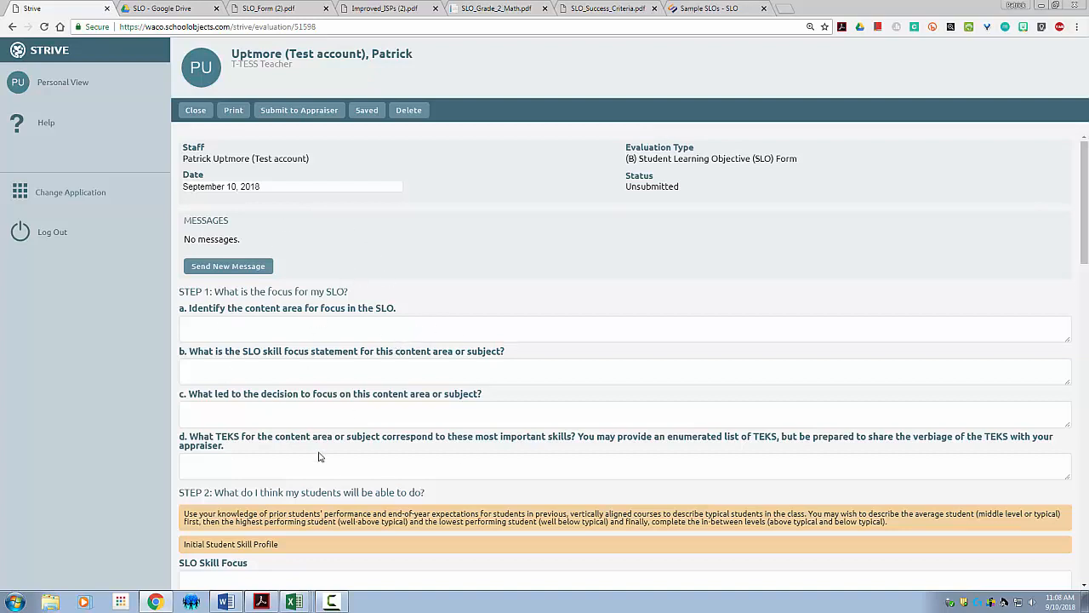
{"action": "scroll", "coordinate": [323, 375], "scroll_direction": "down", "scroll_amount": 2}
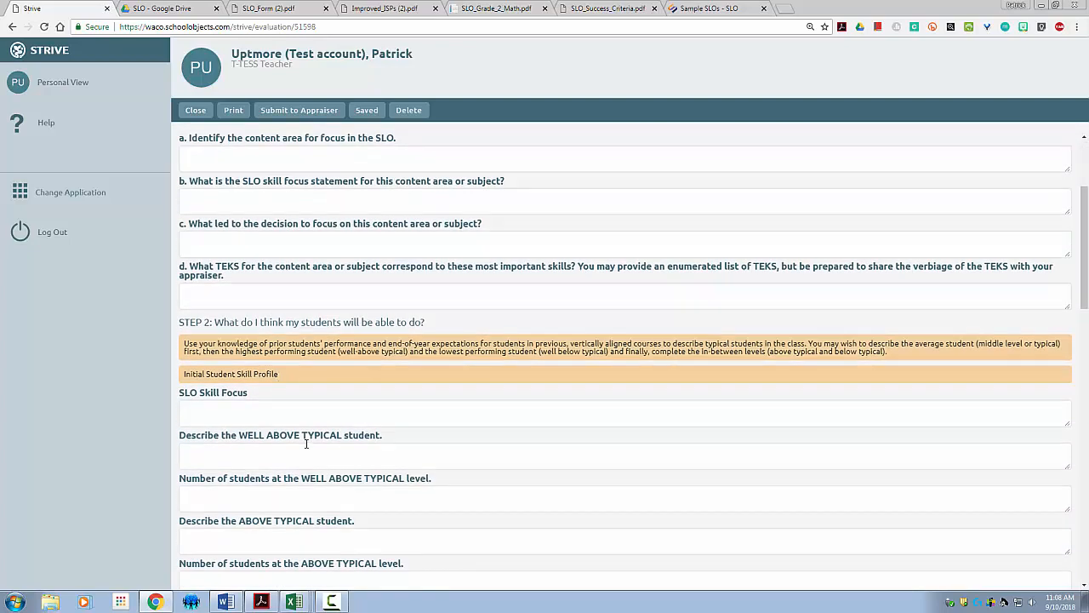
{"action": "scroll", "coordinate": [302, 445], "scroll_direction": "down", "scroll_amount": 1}
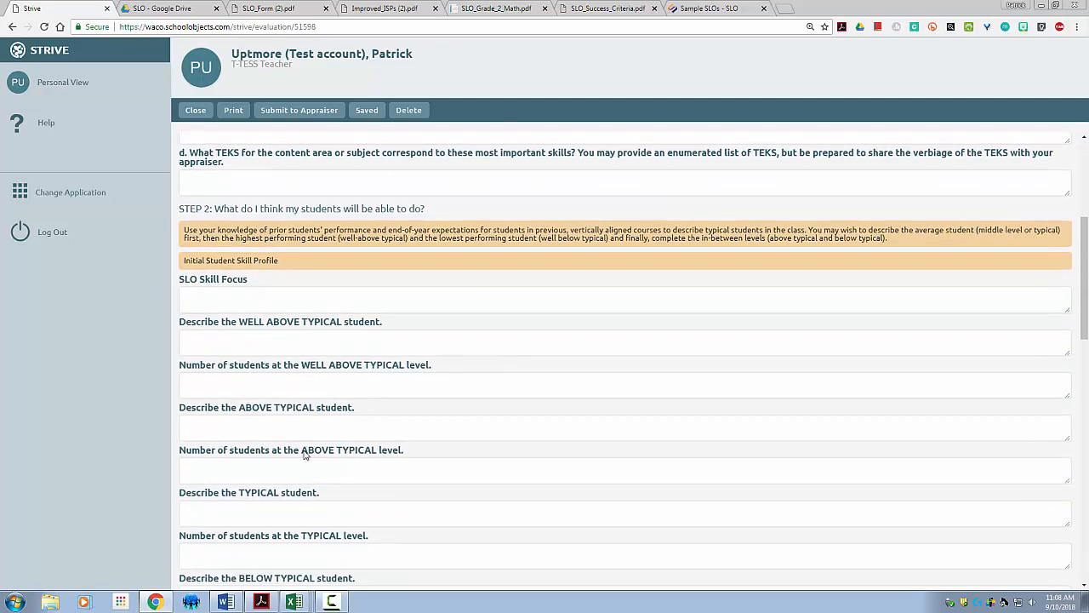
{"action": "scroll", "coordinate": [305, 453], "scroll_direction": "down", "scroll_amount": 6}
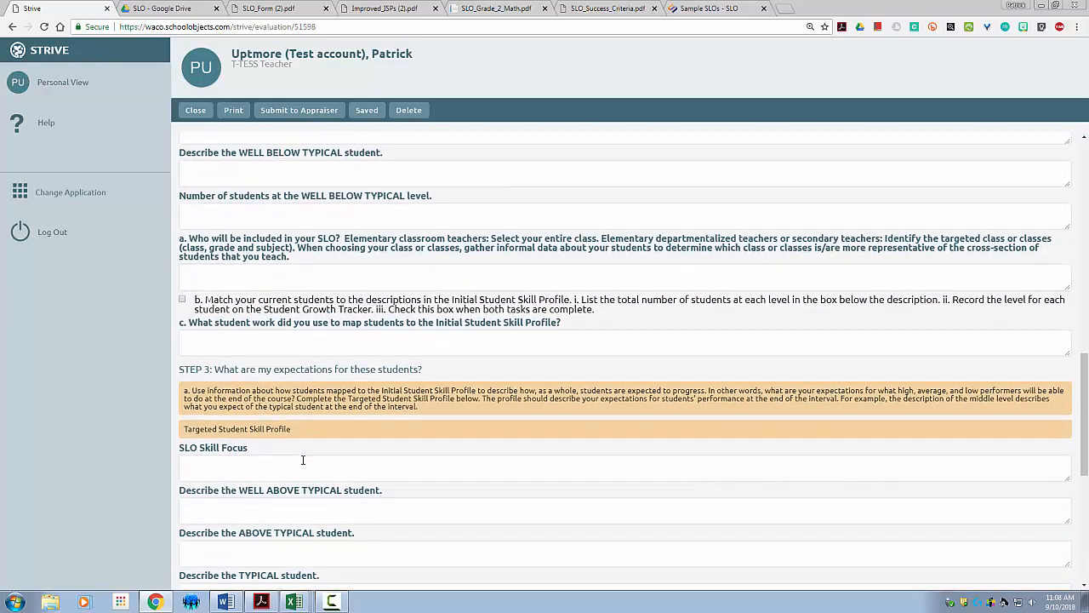
{"action": "scroll", "coordinate": [304, 464], "scroll_direction": "down", "scroll_amount": 5}
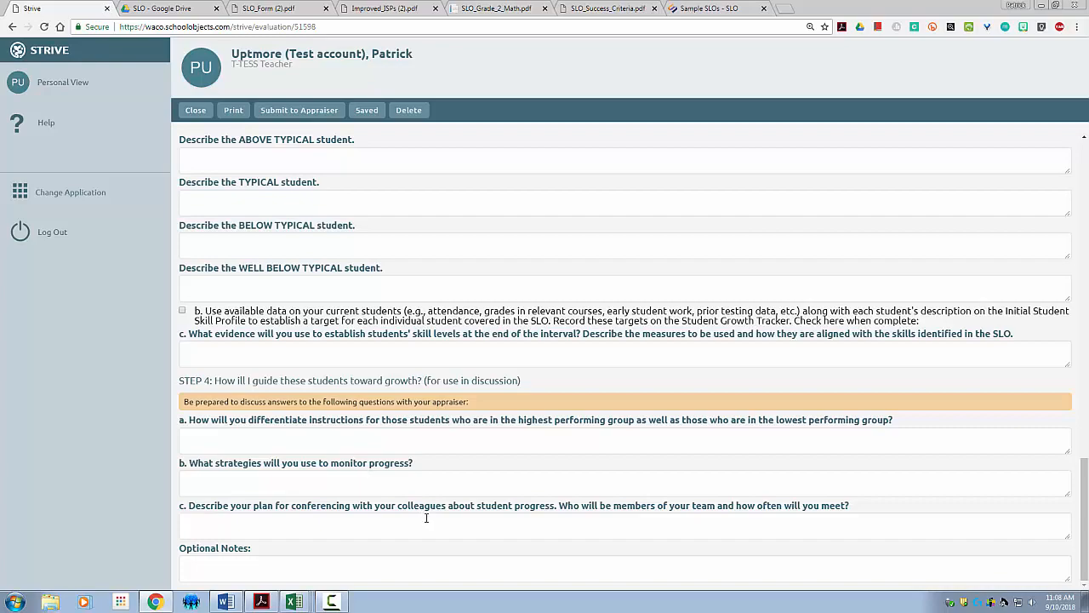
{"action": "scroll", "coordinate": [426, 535], "scroll_direction": "up", "scroll_amount": 15}
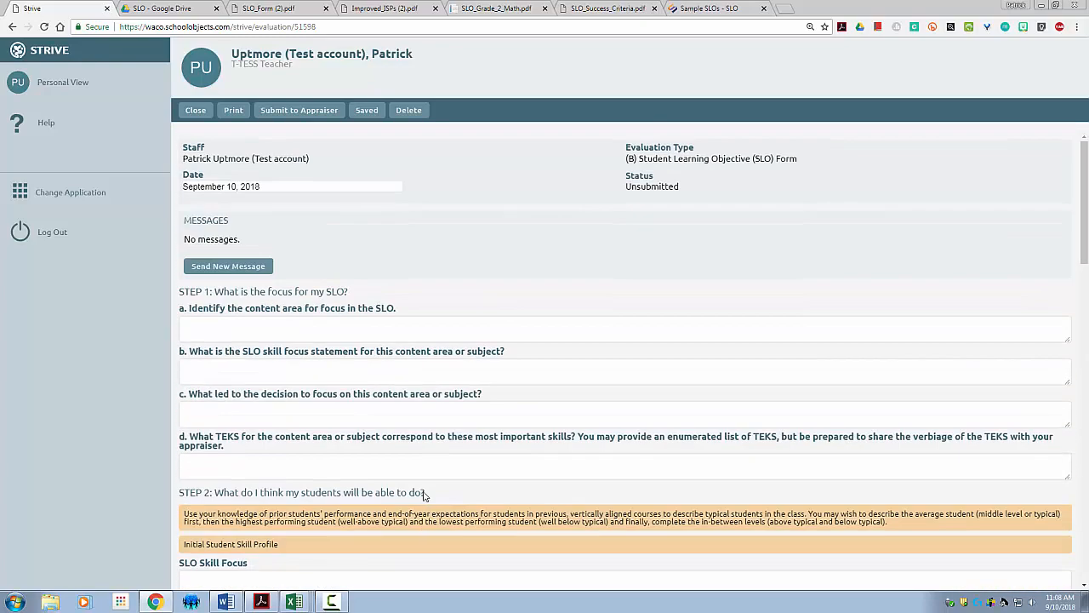
Step: Compare the Step 1 questions in SLO_Form (2).pdf with those in the Strive SLO form
{"action": "left_click", "coordinate": [281, 13]}
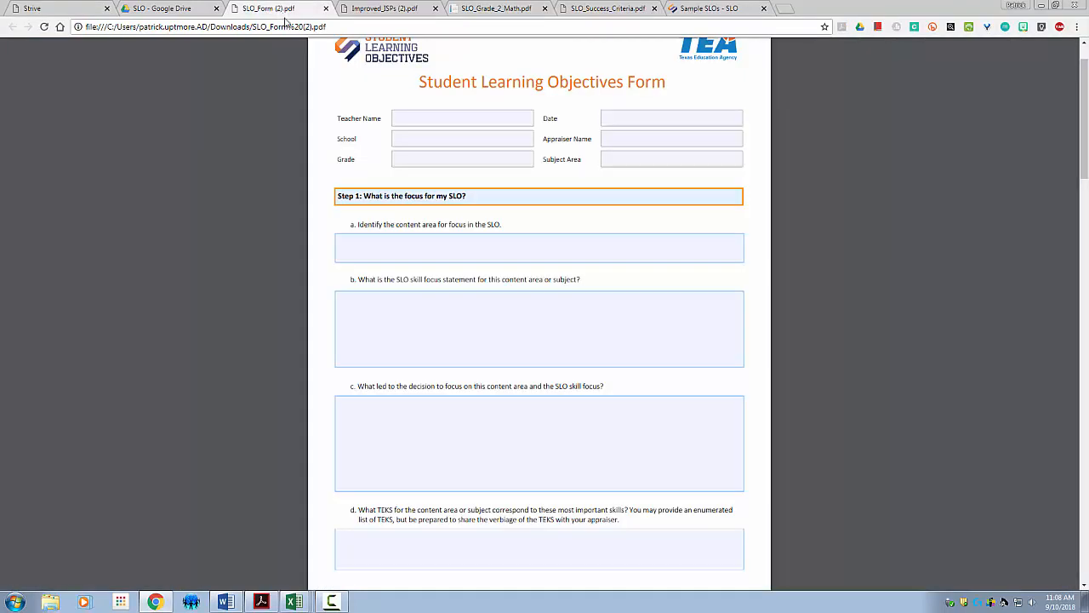
{"action": "scroll", "coordinate": [554, 281], "scroll_direction": "up", "scroll_amount": 2}
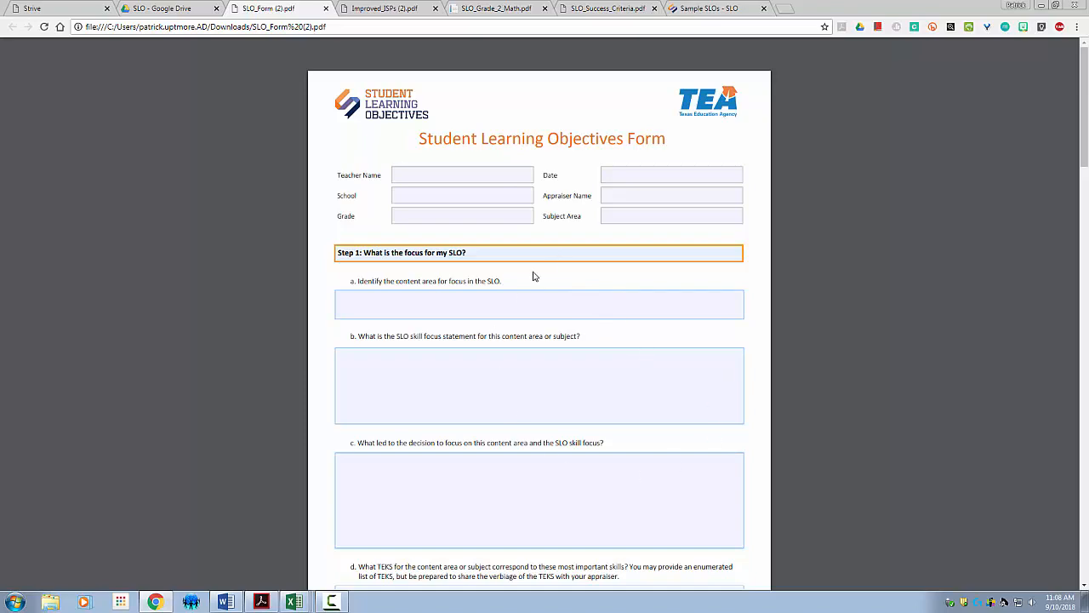
{"action": "left_click", "coordinate": [52, 8]}
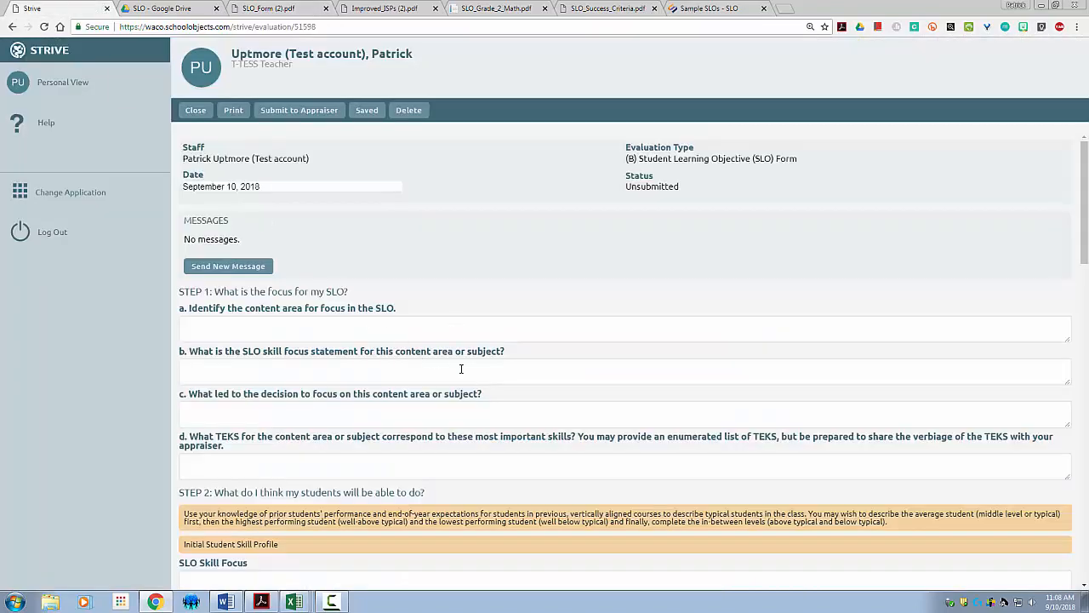
{"action": "scroll", "coordinate": [462, 368], "scroll_direction": "down", "scroll_amount": 3}
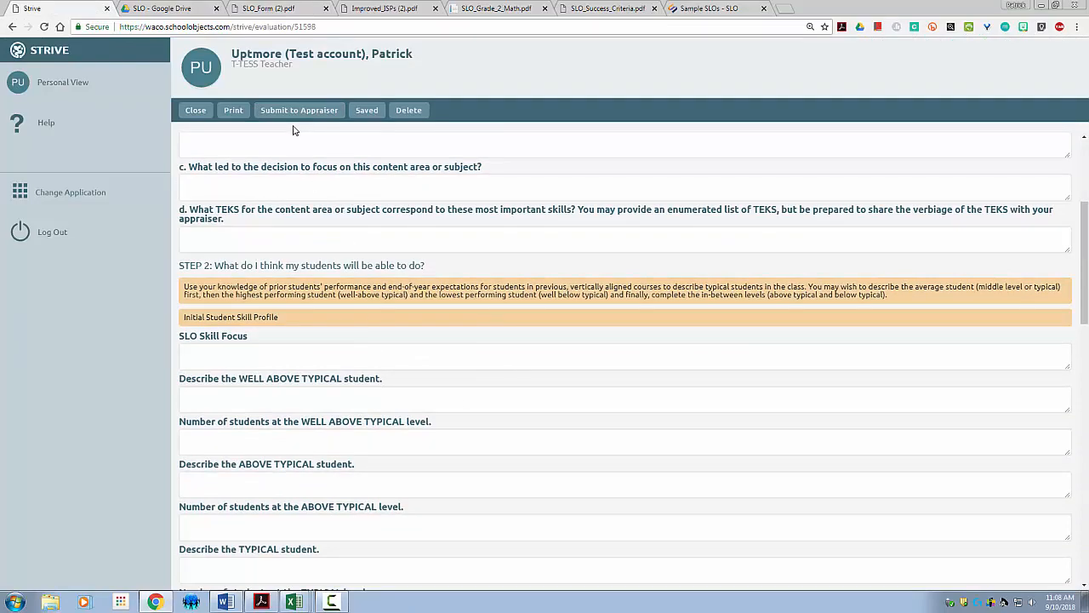
{"action": "scroll", "coordinate": [417, 299], "scroll_direction": "up", "scroll_amount": 3}
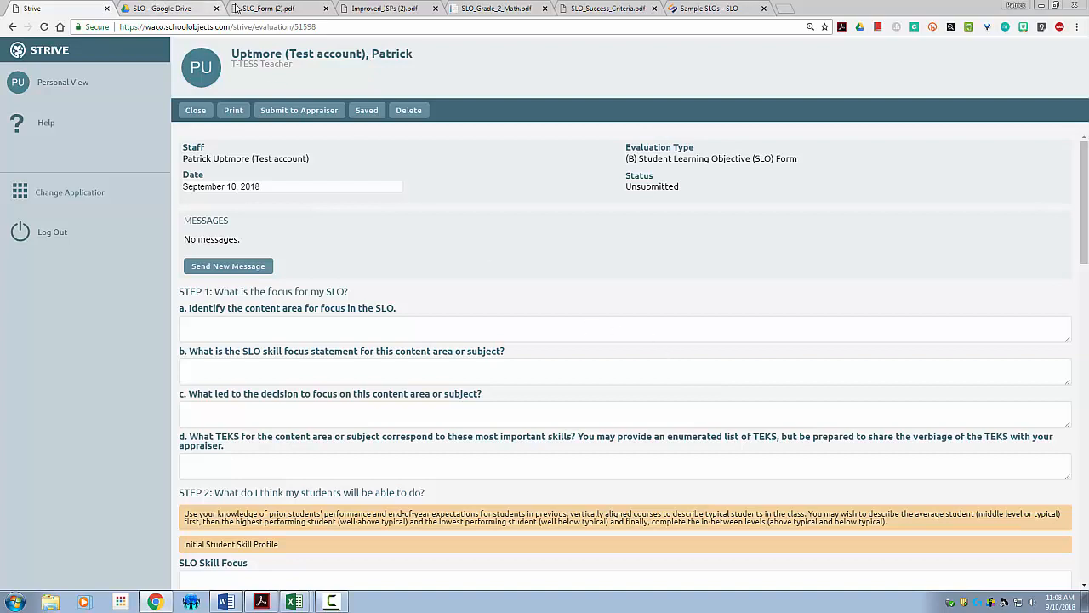
{"action": "left_click", "coordinate": [268, 8]}
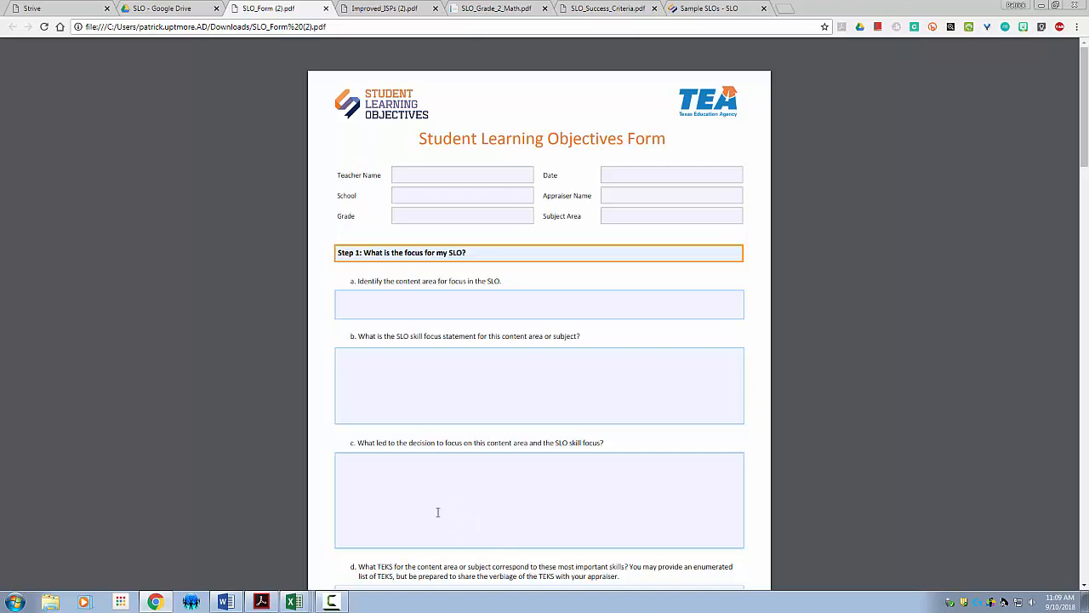
{"action": "scroll", "coordinate": [427, 505], "scroll_direction": "down", "scroll_amount": 1}
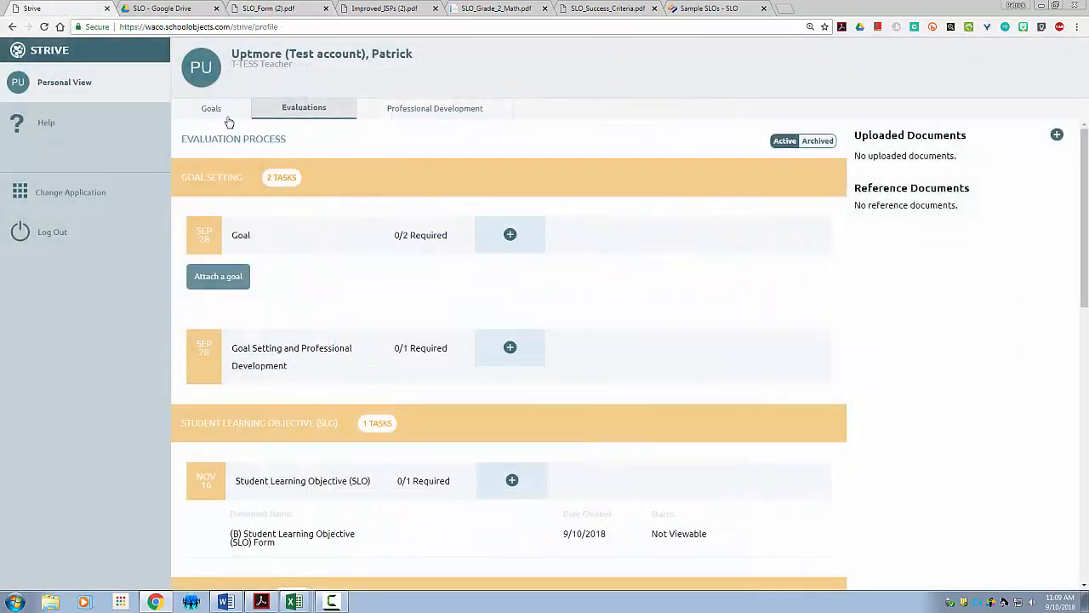
Step: Start a new student growth goal, consult Step 1 of SLO_Form (2).pdf, and return to the goal's description field
{"action": "left_click", "coordinate": [213, 109]}
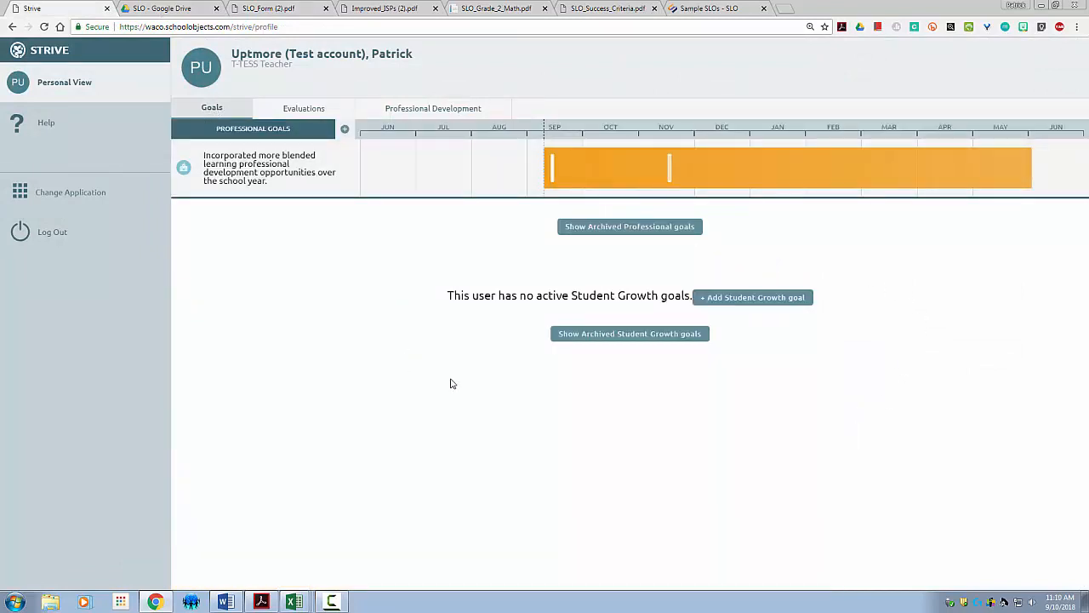
{"action": "left_click", "coordinate": [763, 299]}
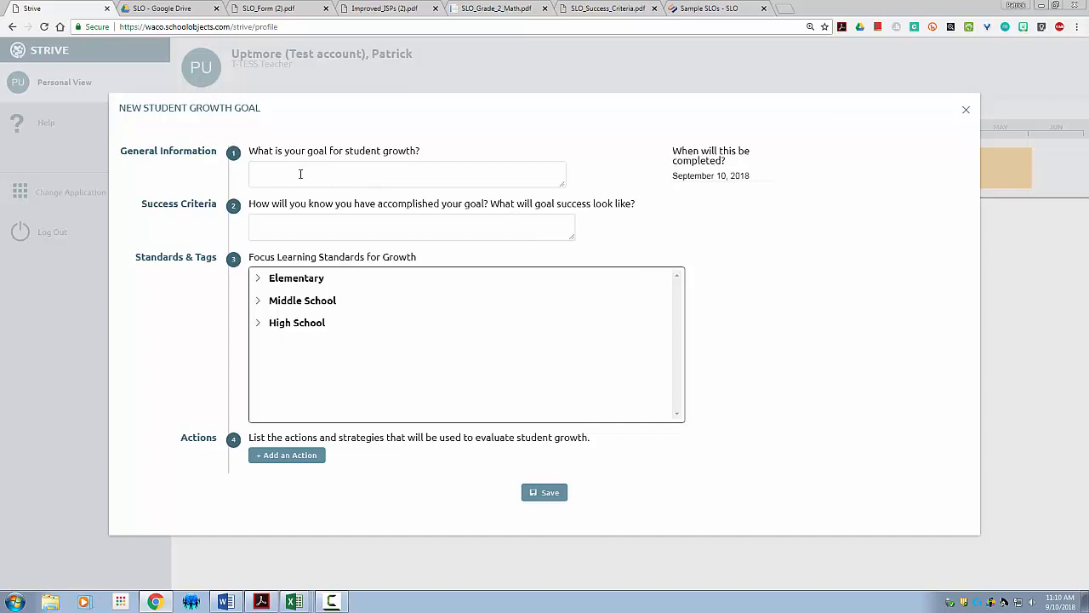
{"action": "left_click", "coordinate": [281, 10]}
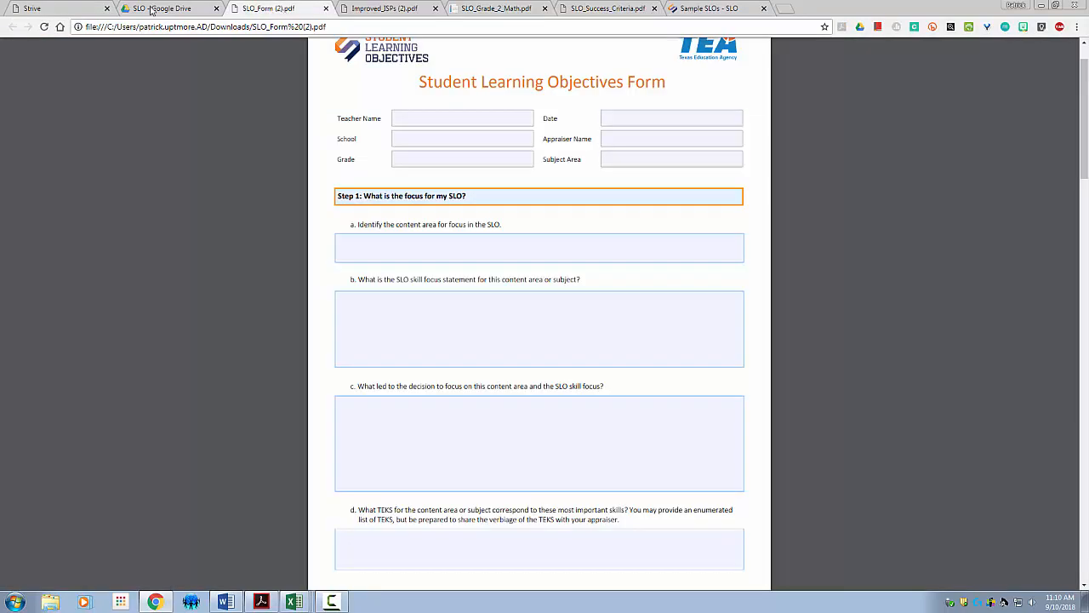
{"action": "left_click", "coordinate": [60, 10]}
{"action": "left_click", "coordinate": [317, 172]}
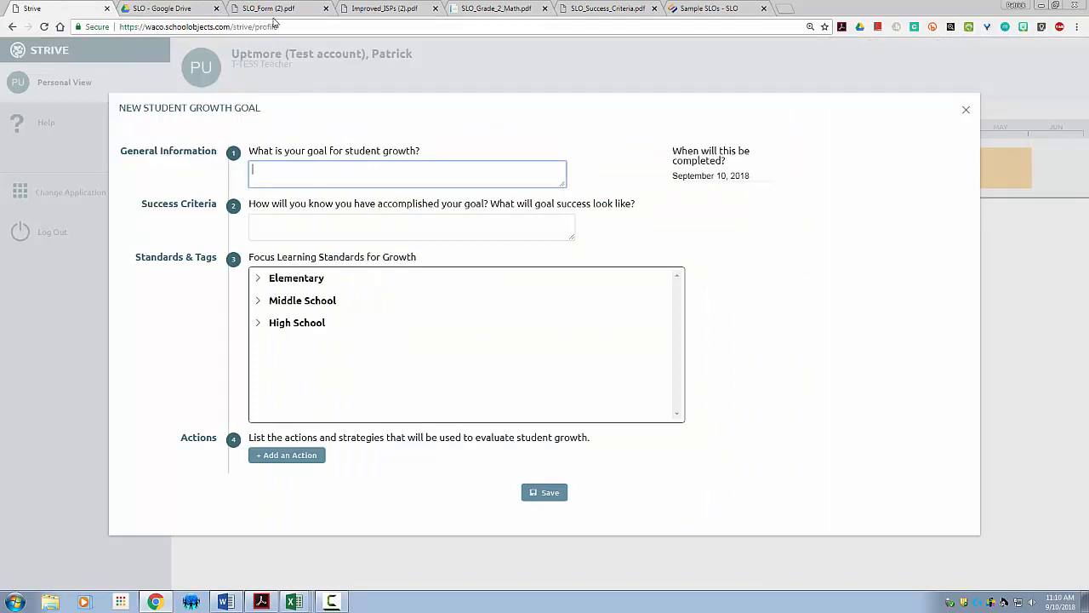
Step: Copy the skill focus statement from SLO_Grade_2_Math.pdf into the student growth goal and enter "Meet student growth goals" as its success criteria
{"action": "left_click", "coordinate": [491, 8]}
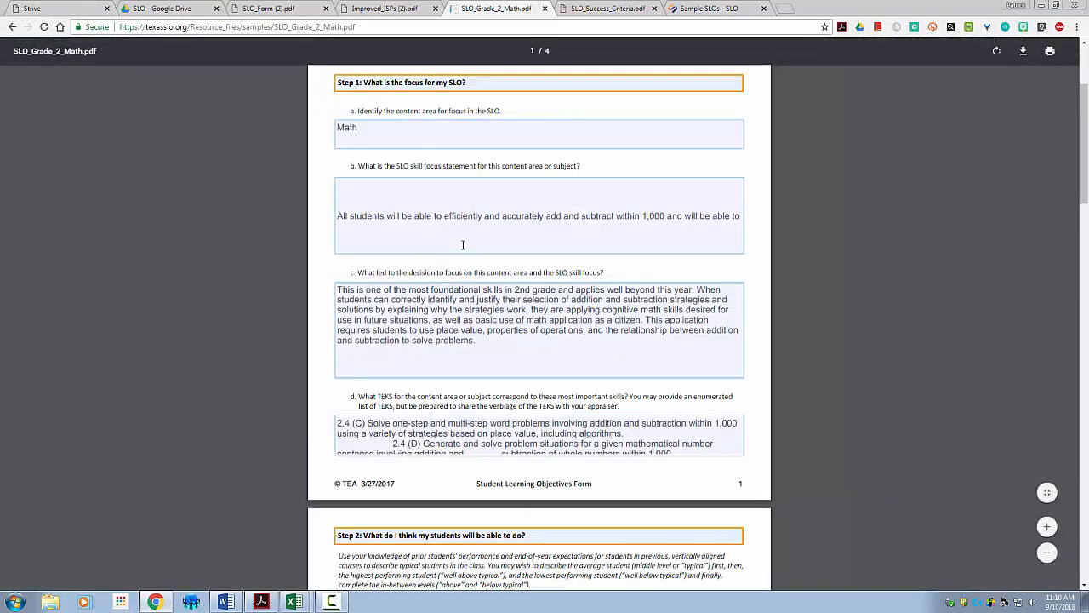
{"action": "left_click", "coordinate": [362, 138]}
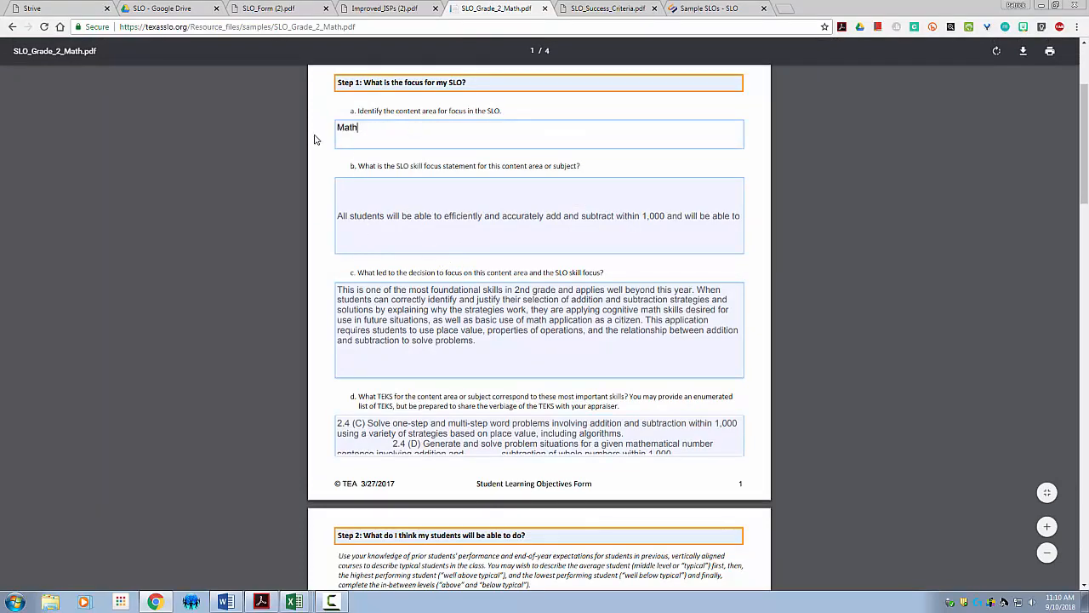
{"action": "scroll", "coordinate": [432, 214], "scroll_direction": "up", "scroll_amount": 2}
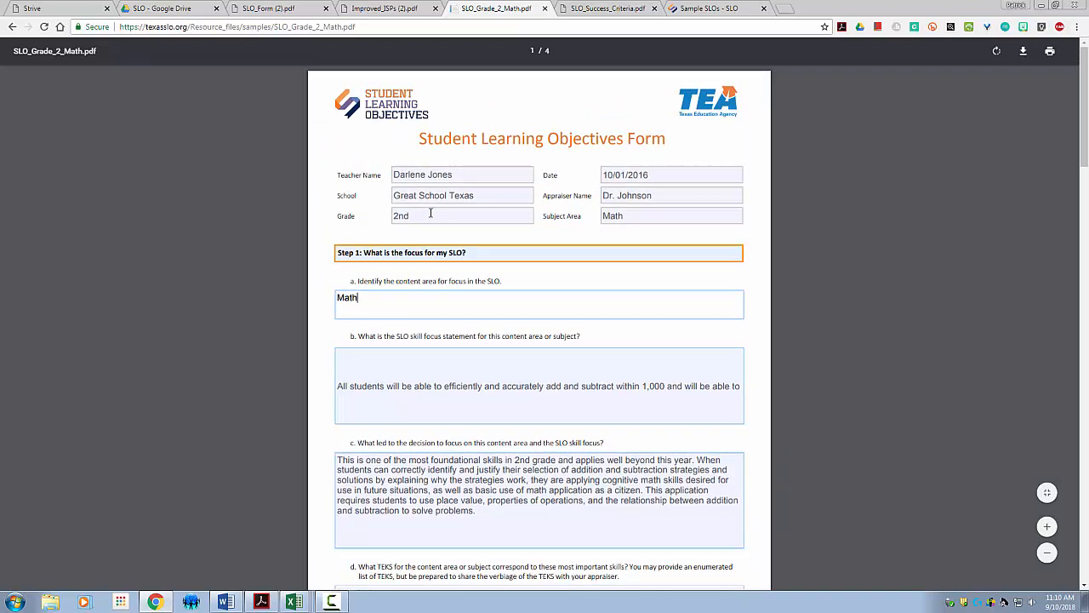
{"action": "left_click", "coordinate": [368, 389]}
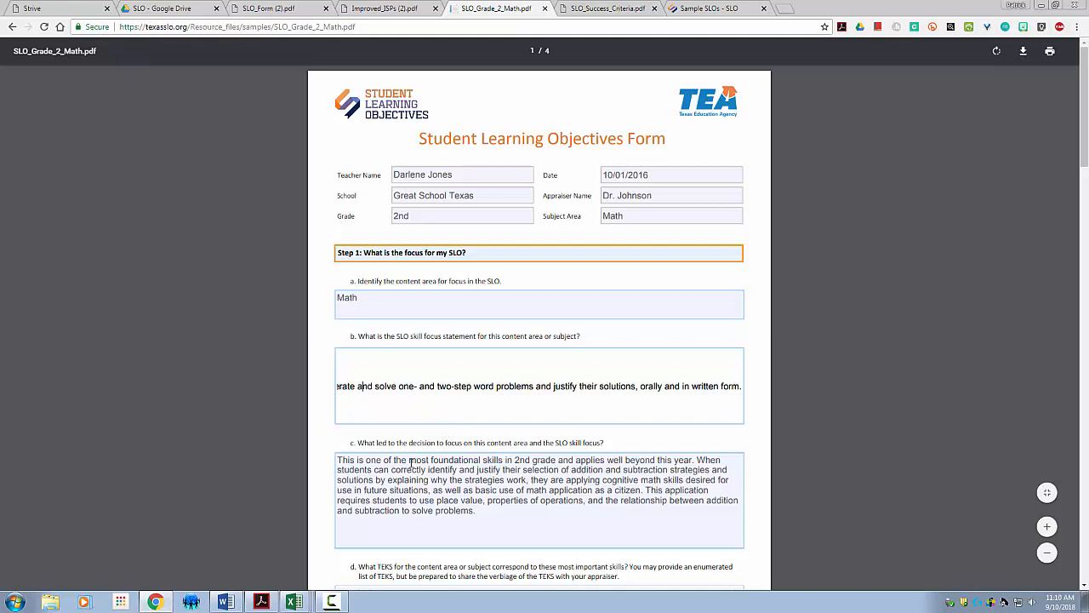
{"action": "key", "text": "ctrl+a"}
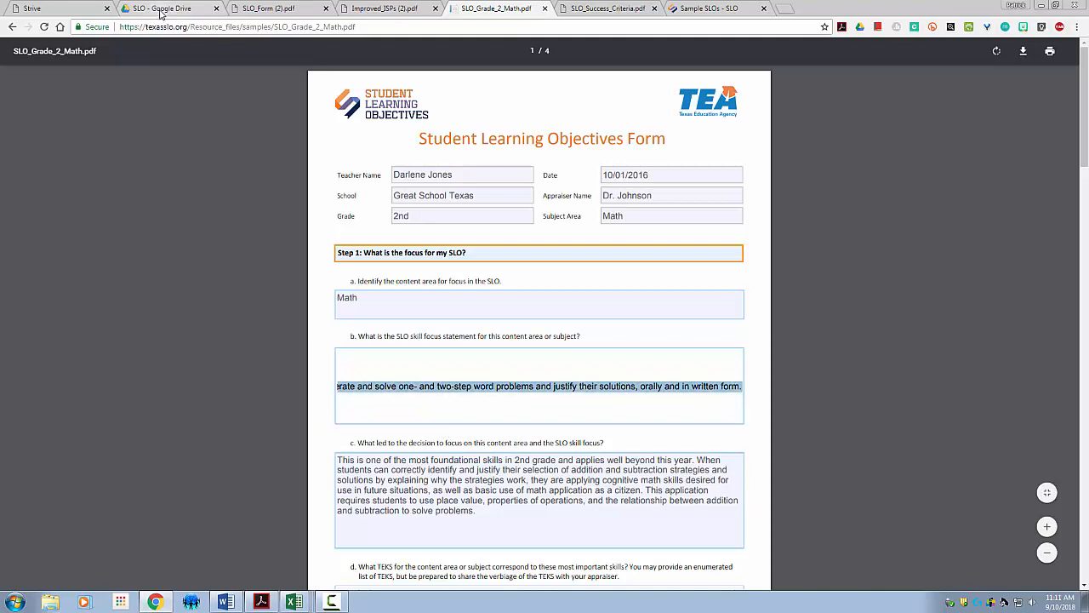
{"action": "left_click", "coordinate": [69, 14]}
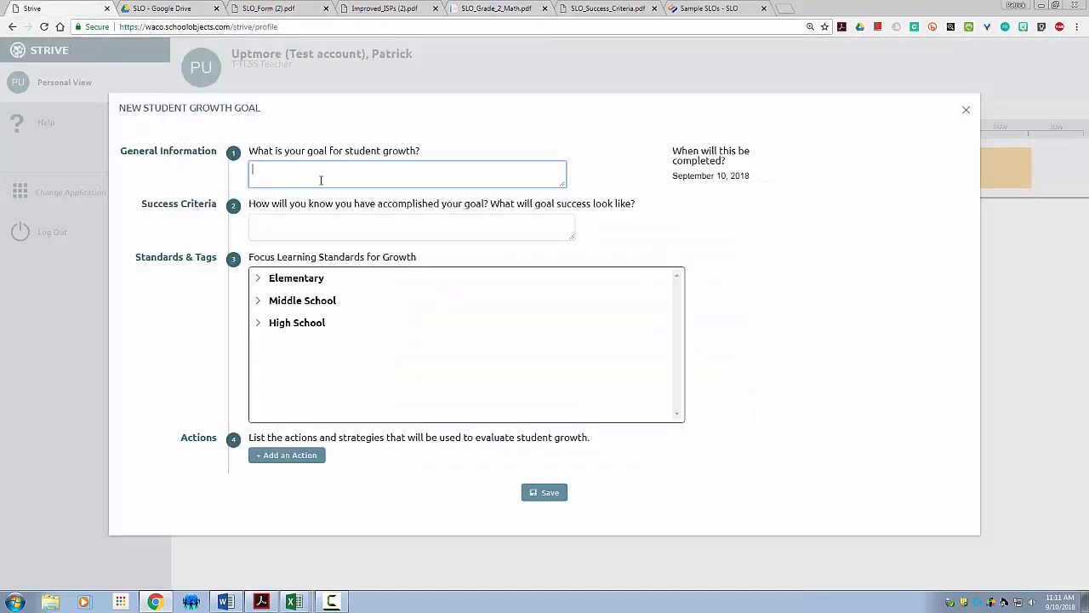
{"action": "key", "text": "ctrl+v"}
{"action": "left_click", "coordinate": [315, 228]}
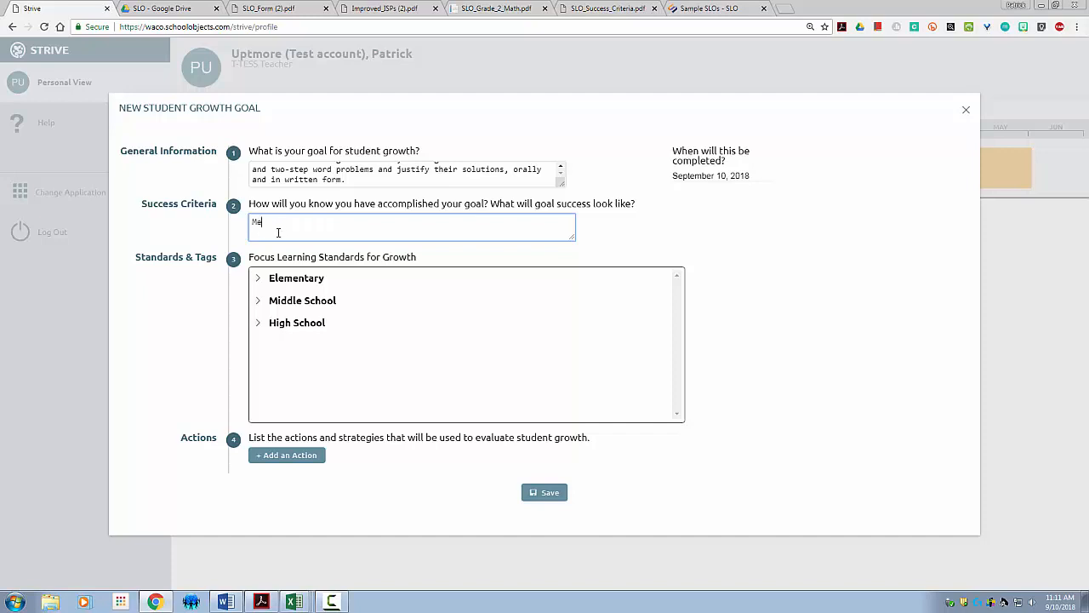
{"action": "type", "text": "tudent growth goals"}
Step: Consult Step 1 of SLO_Form (2).pdf, and open the Elementary Second Grade "Mathematics, Grade 2" standards in the student growth goal
{"action": "left_click", "coordinate": [268, 9]}
{"action": "scroll", "coordinate": [485, 455], "scroll_direction": "down", "scroll_amount": 2}
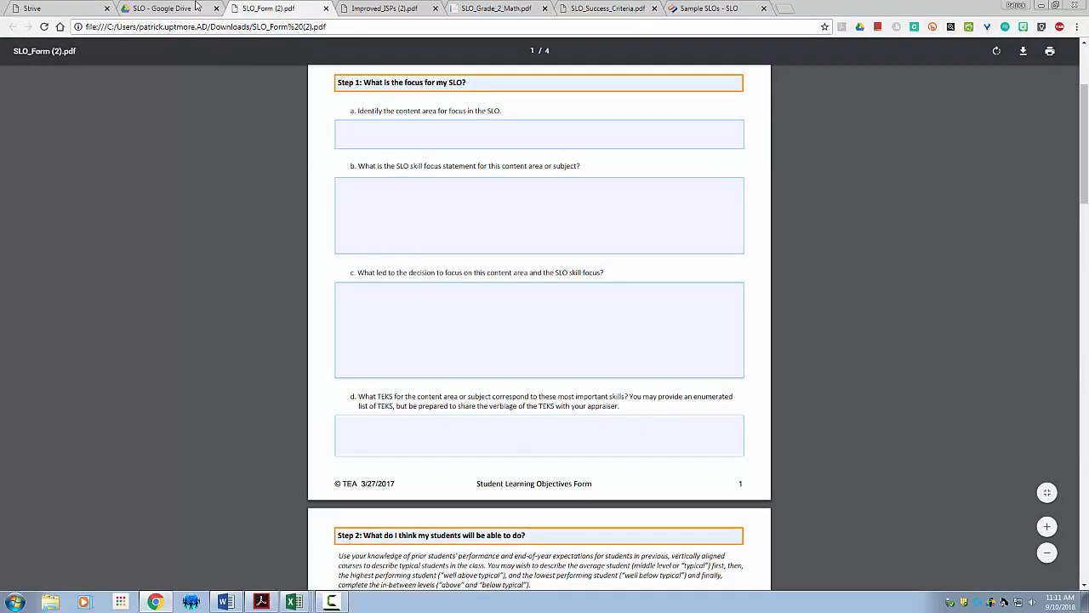
{"action": "left_click", "coordinate": [39, 8]}
{"action": "left_click", "coordinate": [259, 279]}
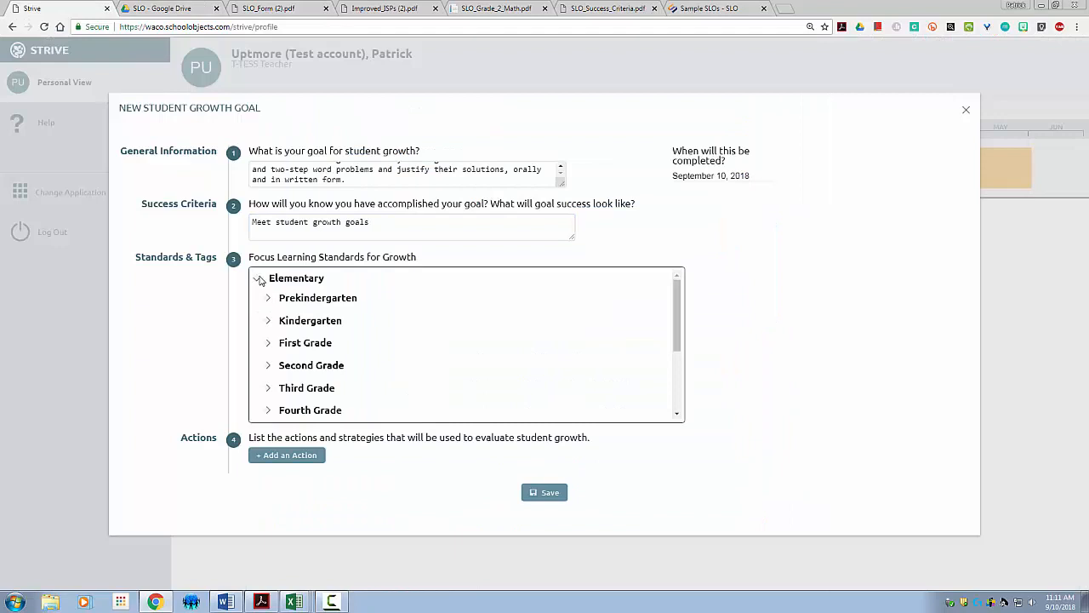
{"action": "left_click", "coordinate": [268, 365]}
{"action": "scroll", "coordinate": [385, 405], "scroll_direction": "down", "scroll_amount": 1}
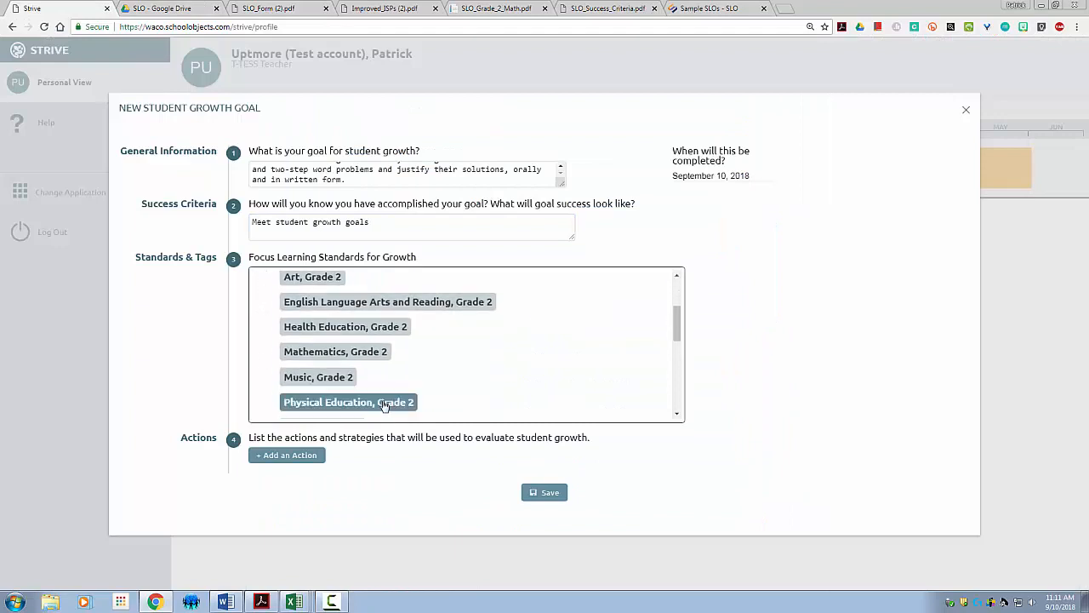
{"action": "left_click", "coordinate": [330, 352]}
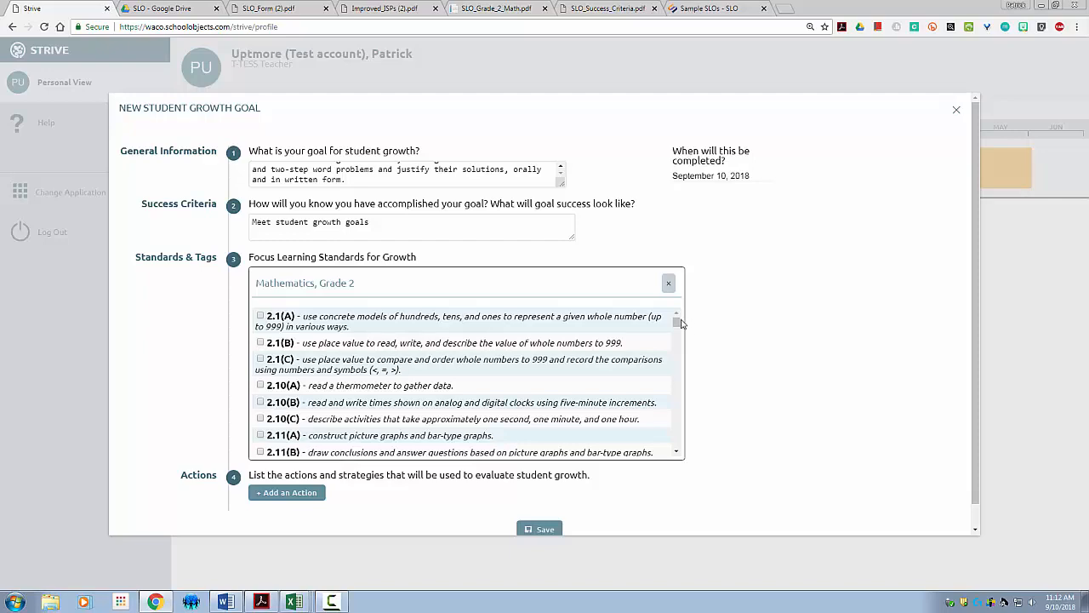
Step: Tag the growth goal with the Mathematics, Grade 2 focus standards 2.10(A) and 2.1(B)
{"action": "left_click_drag", "start_coordinate": [678, 319], "coordinate": [679, 332]}
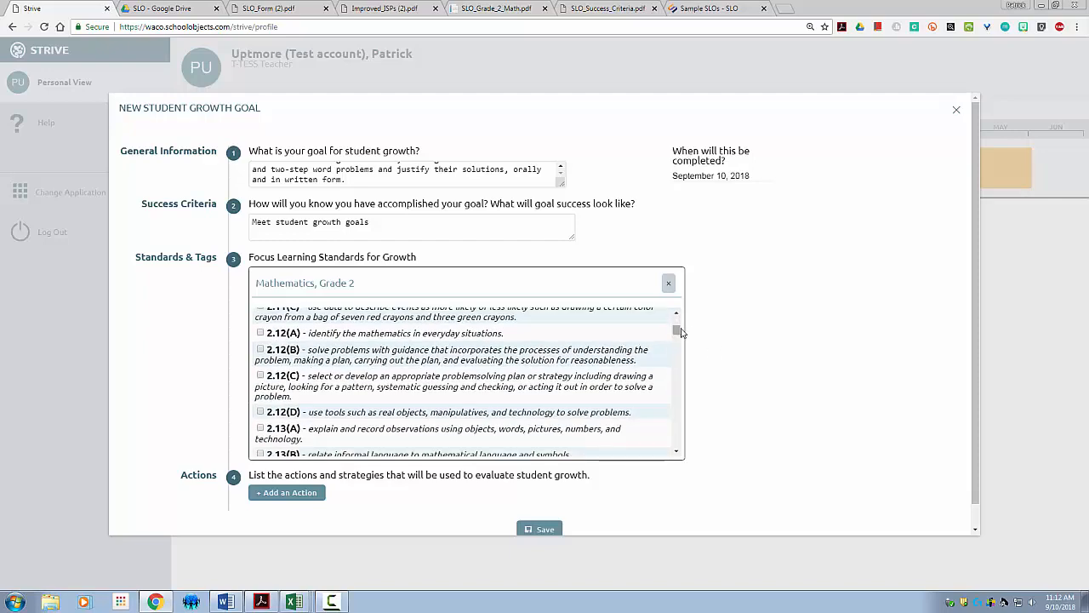
{"action": "scroll", "coordinate": [681, 326], "scroll_direction": "up", "scroll_amount": 3}
{"action": "scroll", "coordinate": [681, 326], "scroll_direction": "up", "scroll_amount": 1}
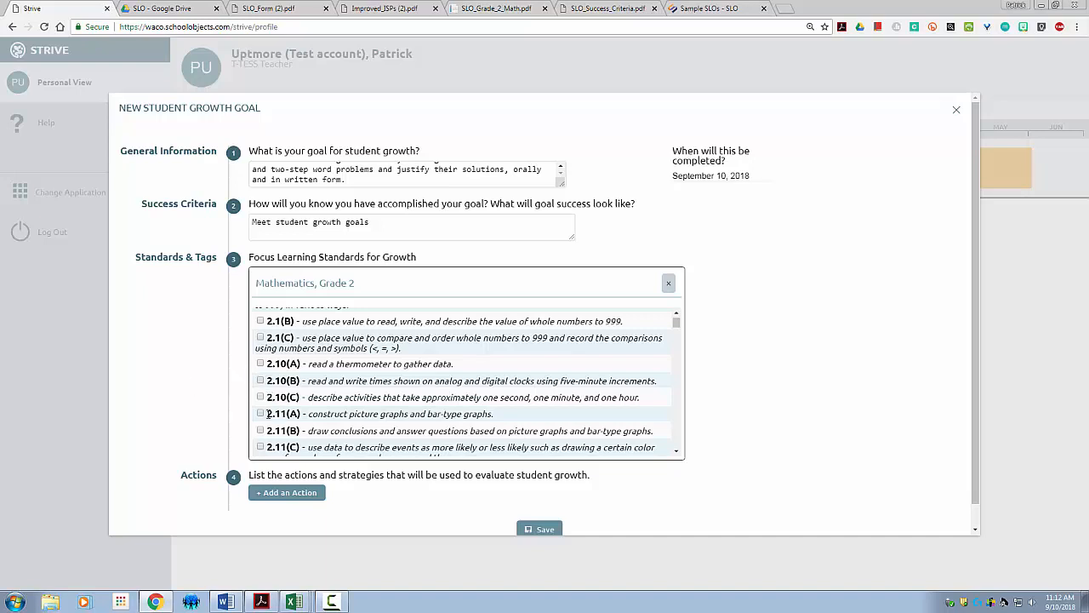
{"action": "left_click", "coordinate": [260, 363]}
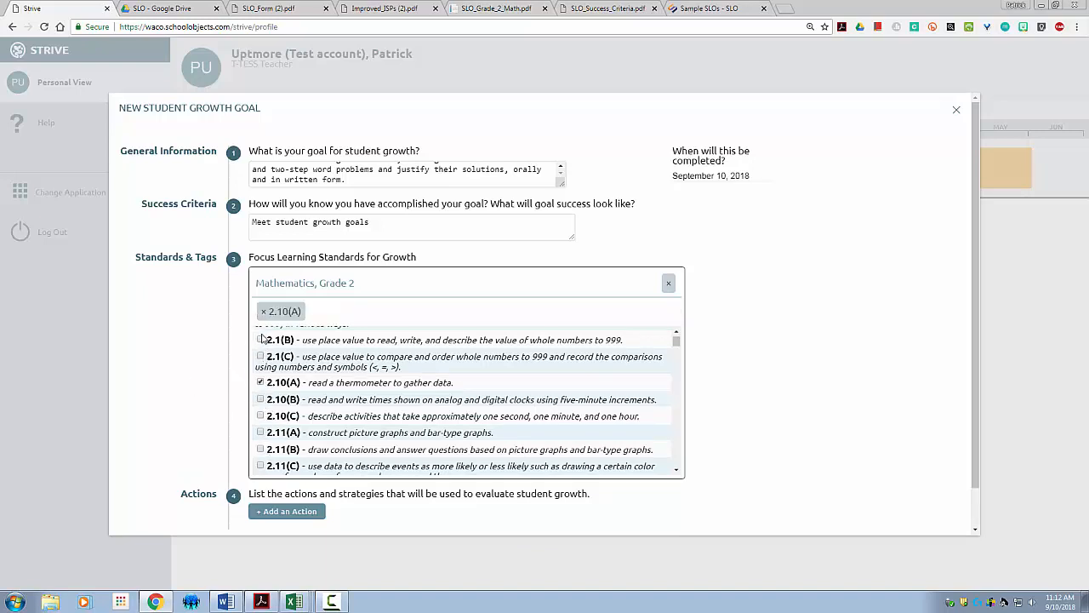
{"action": "left_click", "coordinate": [260, 340]}
{"action": "scroll", "coordinate": [338, 495], "scroll_direction": "down", "scroll_amount": 1}
{"action": "scroll", "coordinate": [338, 492], "scroll_direction": "up", "scroll_amount": 1}
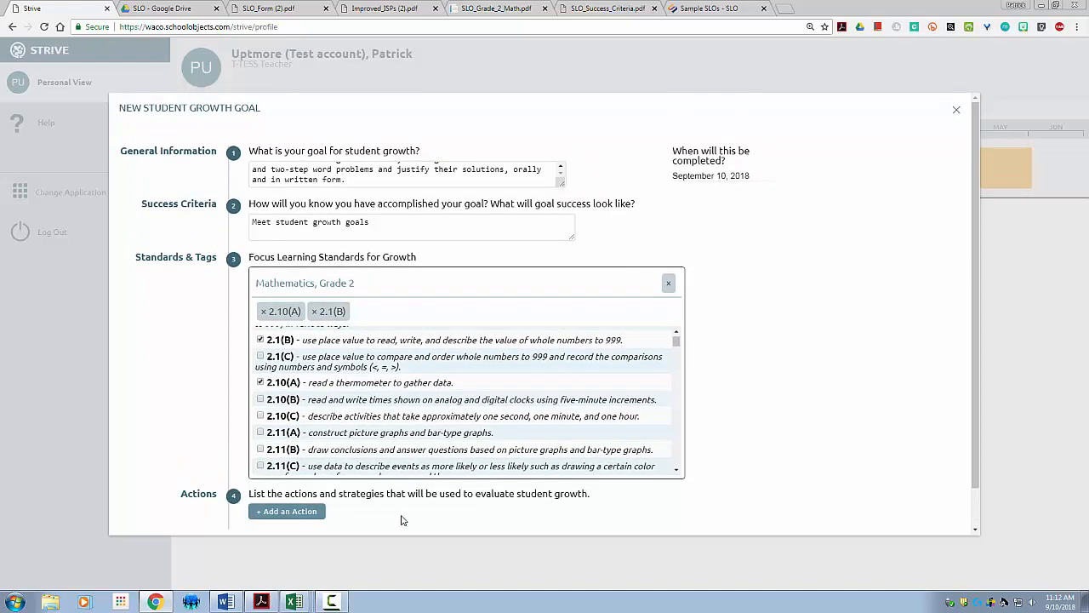
Step: Add an action described as "Step 1" and dated October 17, 2018 to the student growth goal
{"action": "scroll", "coordinate": [393, 514], "scroll_direction": "down", "scroll_amount": 1}
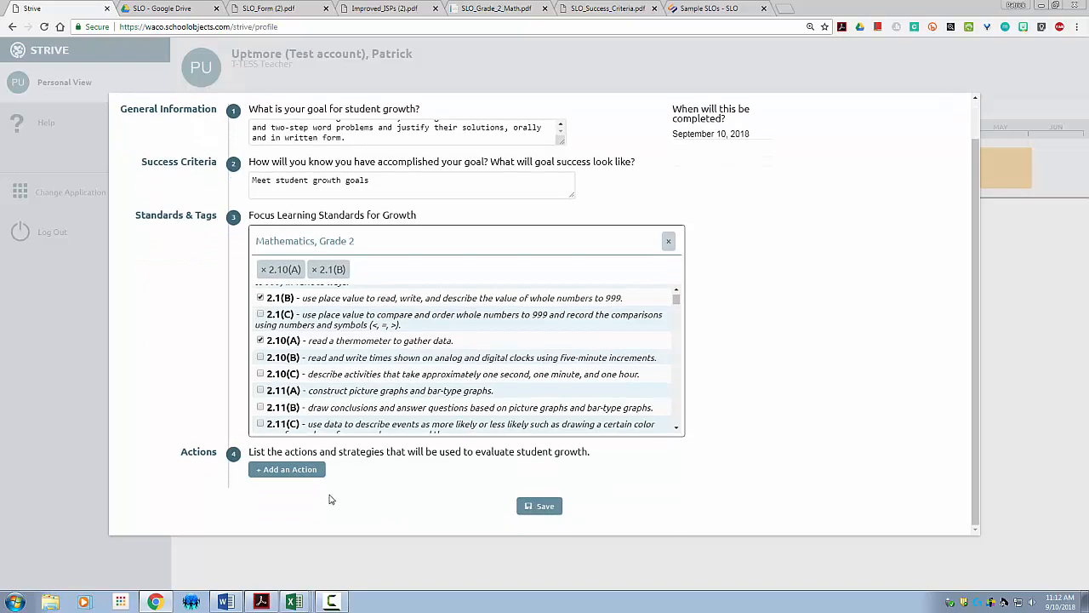
{"action": "left_click", "coordinate": [266, 471]}
{"action": "scroll", "coordinate": [292, 492], "scroll_direction": "down", "scroll_amount": 1}
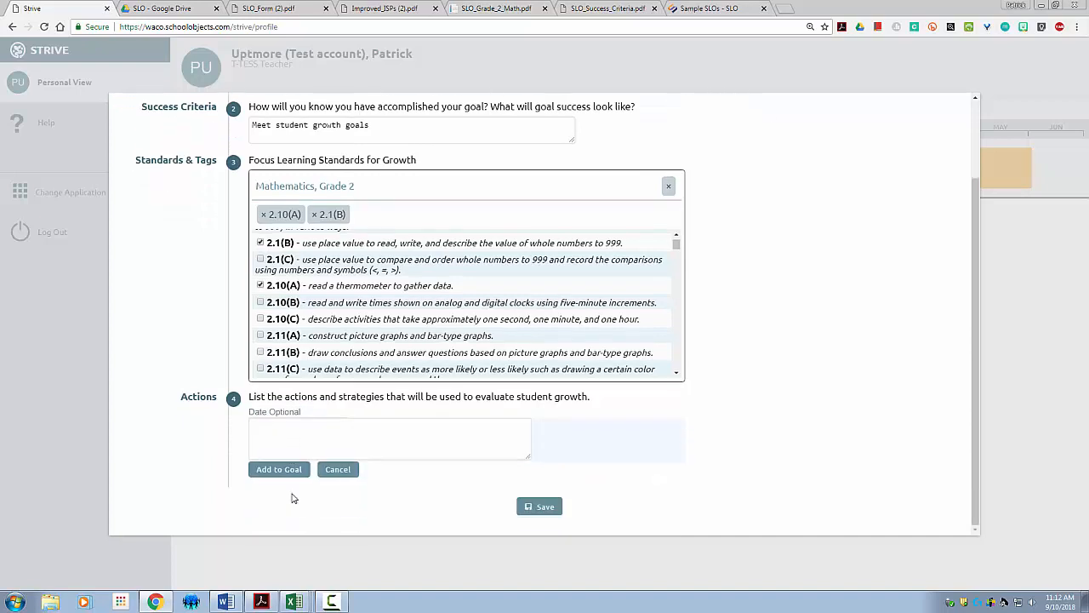
{"action": "left_click", "coordinate": [284, 434]}
{"action": "type", "text": "Step 1"}
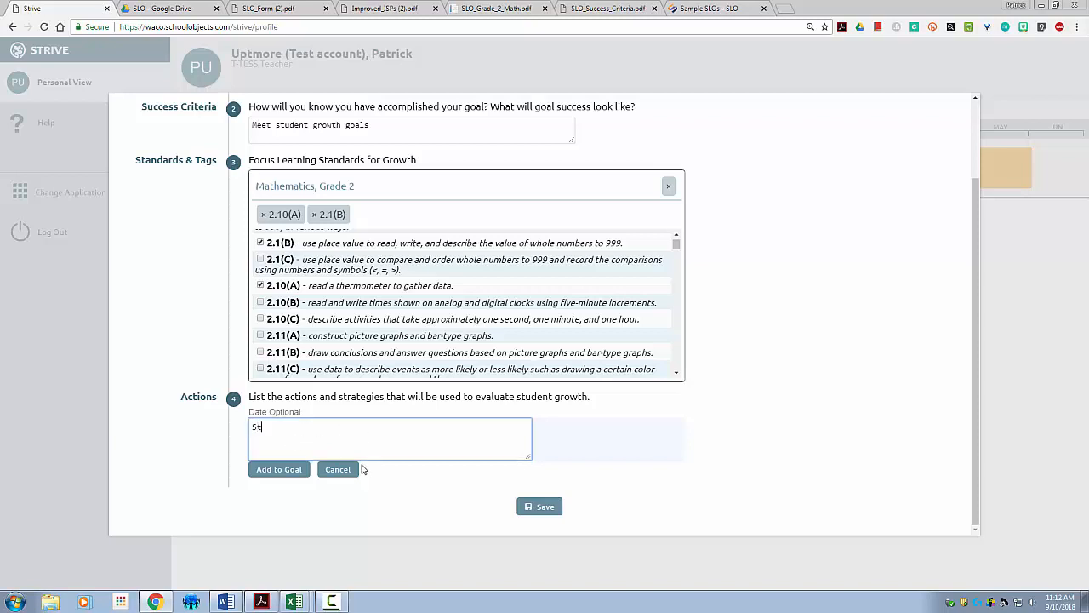
{"action": "left_click", "coordinate": [287, 415]}
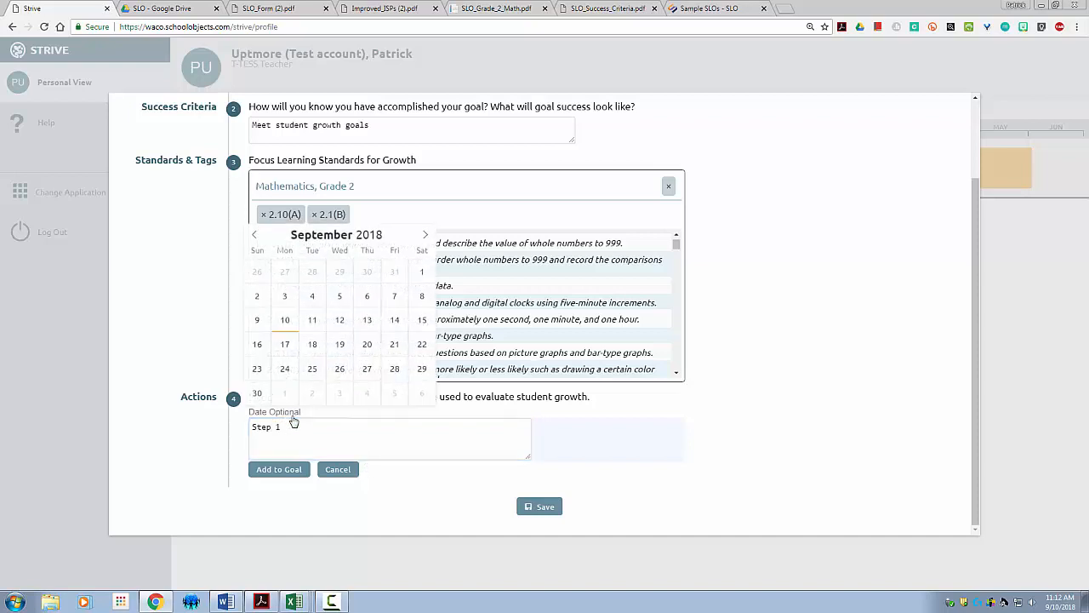
{"action": "left_click", "coordinate": [426, 235]}
{"action": "left_click", "coordinate": [425, 235]}
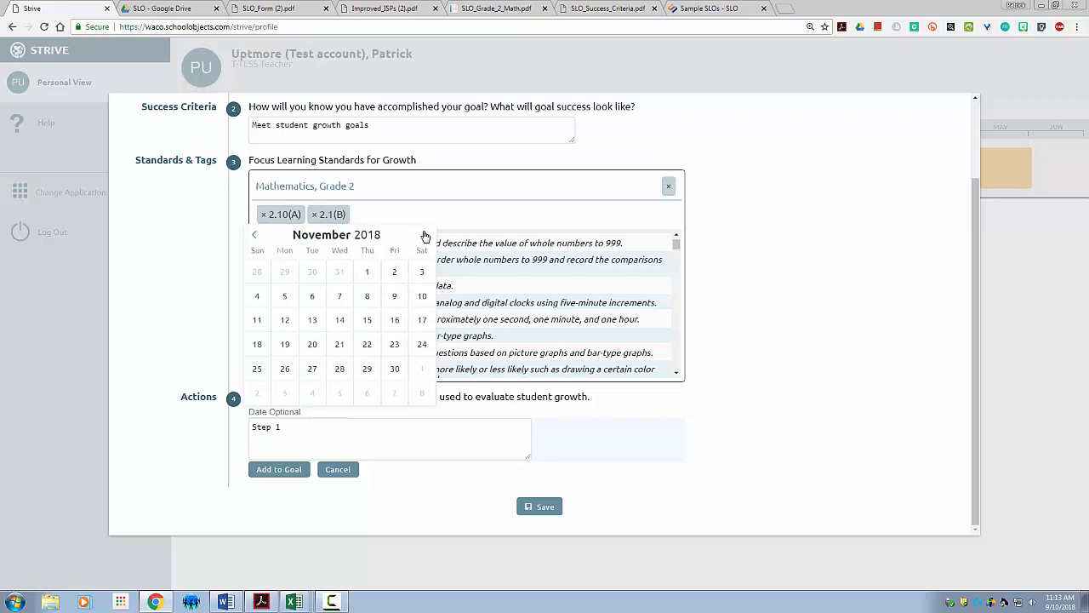
{"action": "left_click", "coordinate": [253, 235]}
{"action": "left_click", "coordinate": [340, 319]}
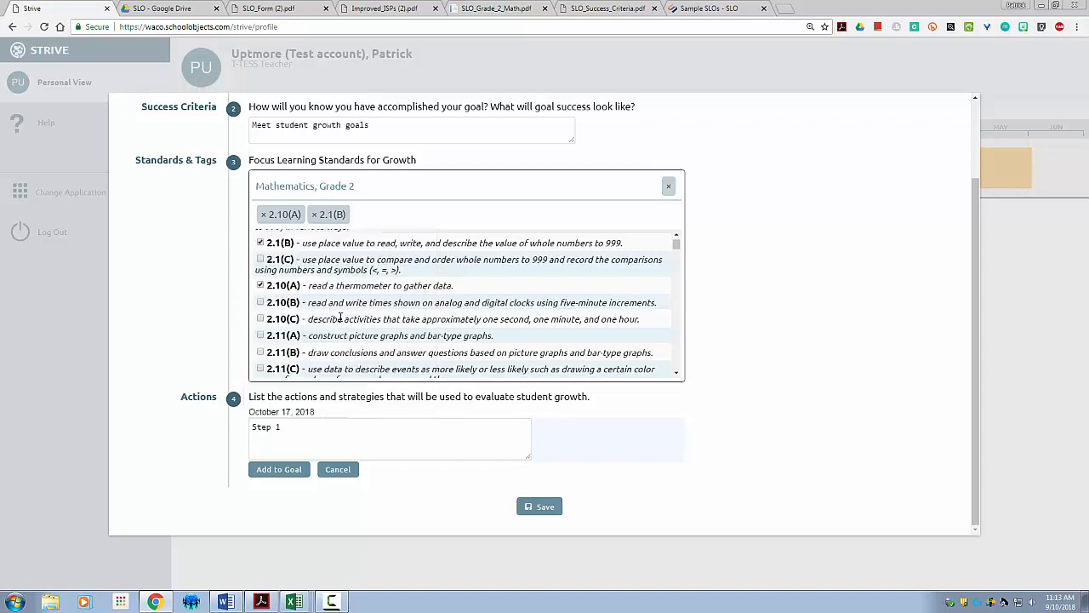
{"action": "left_click", "coordinate": [280, 473]}
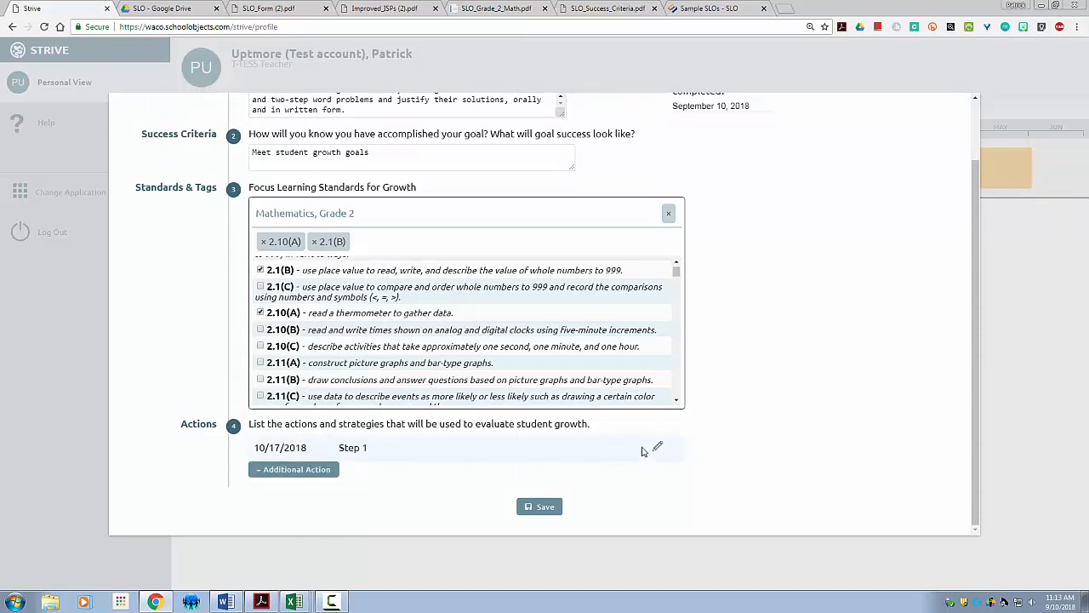
Step: Save the new student growth goal and review its details down to the standards and tags
{"action": "scroll", "coordinate": [550, 374], "scroll_direction": "up", "scroll_amount": 2}
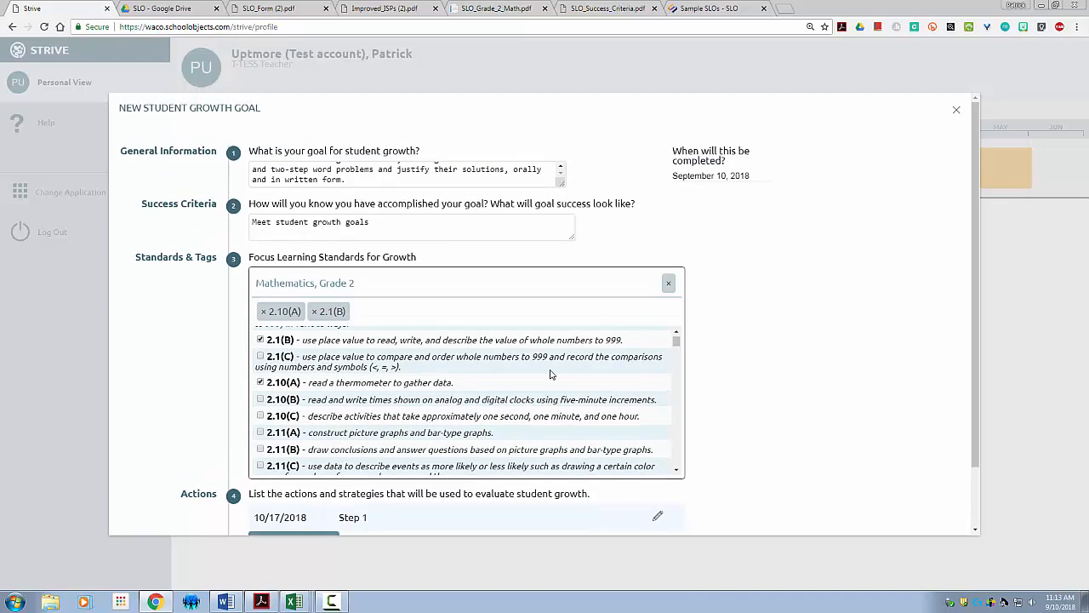
{"action": "scroll", "coordinate": [517, 300], "scroll_direction": "down", "scroll_amount": 5}
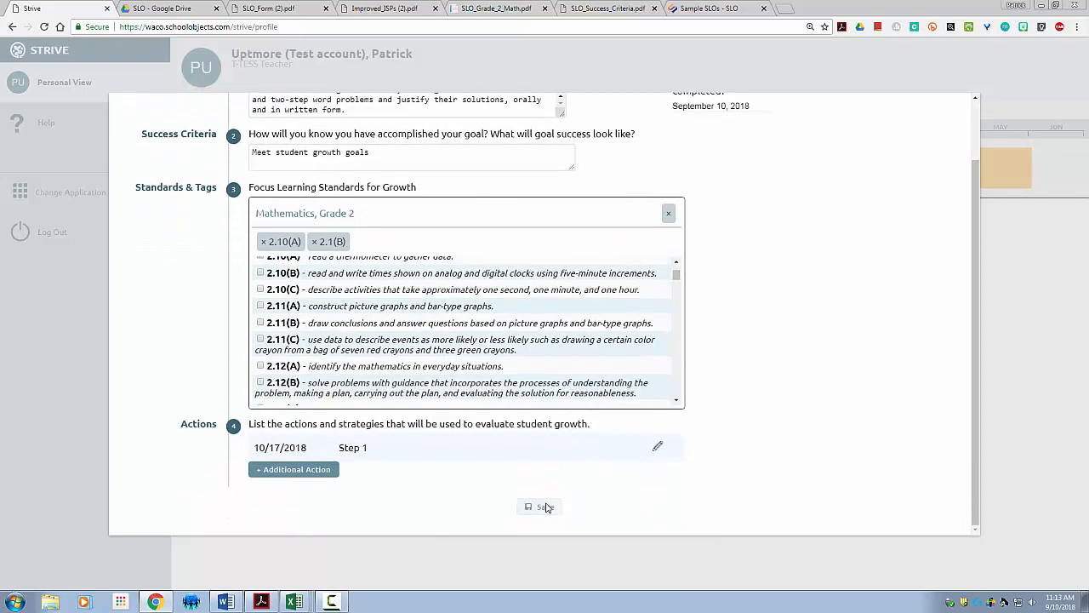
{"action": "left_click", "coordinate": [547, 508]}
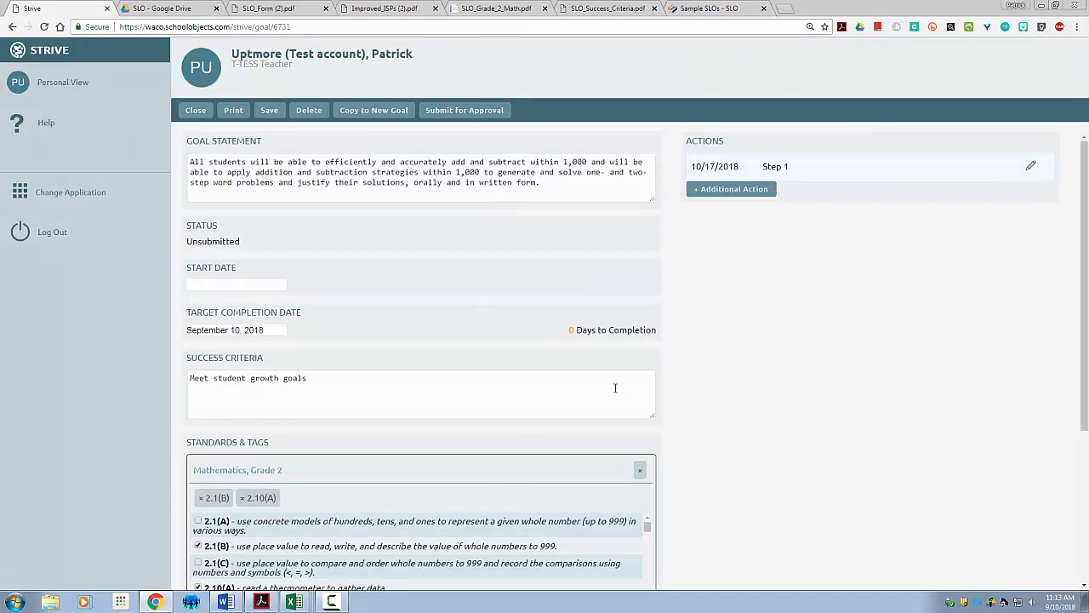
{"action": "scroll", "coordinate": [374, 418], "scroll_direction": "down", "scroll_amount": 2}
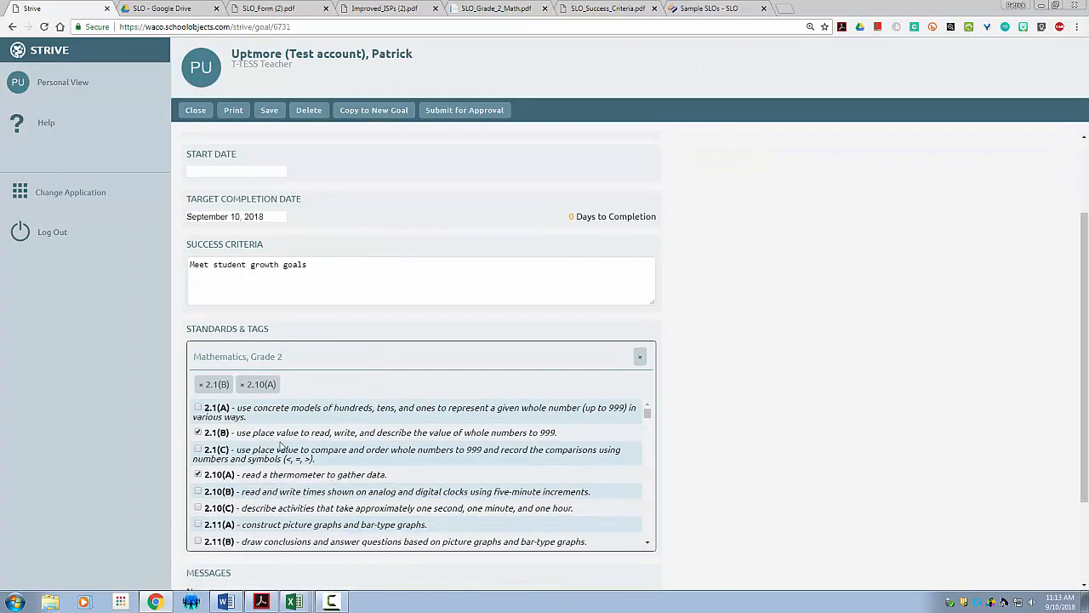
{"action": "scroll", "coordinate": [534, 301], "scroll_direction": "up", "scroll_amount": 2}
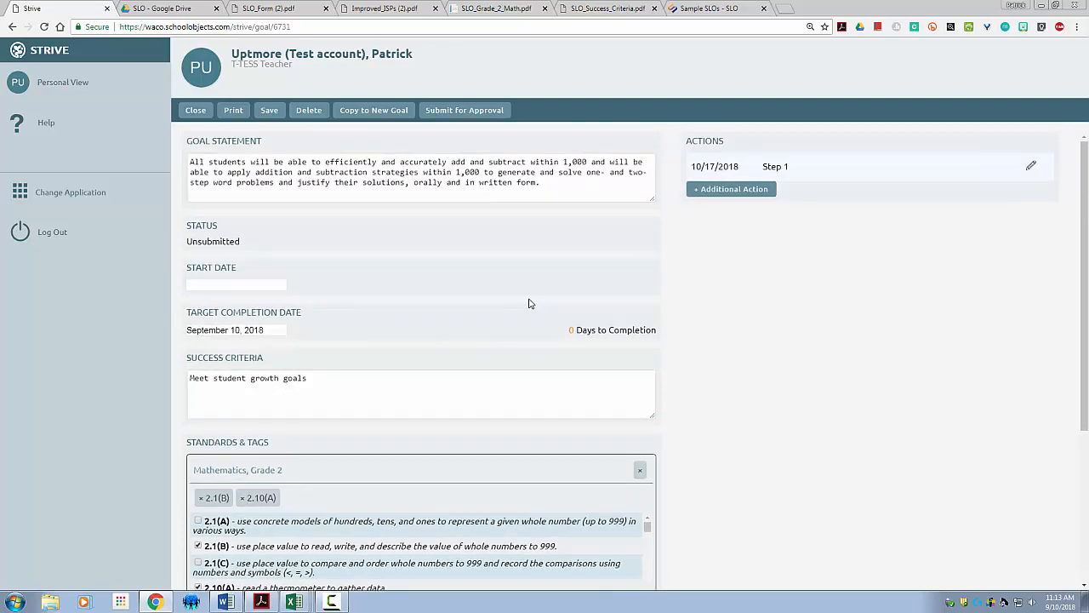
Step: Try to change the goal's target completion date to May 31, 2019
{"action": "left_click", "coordinate": [238, 331]}
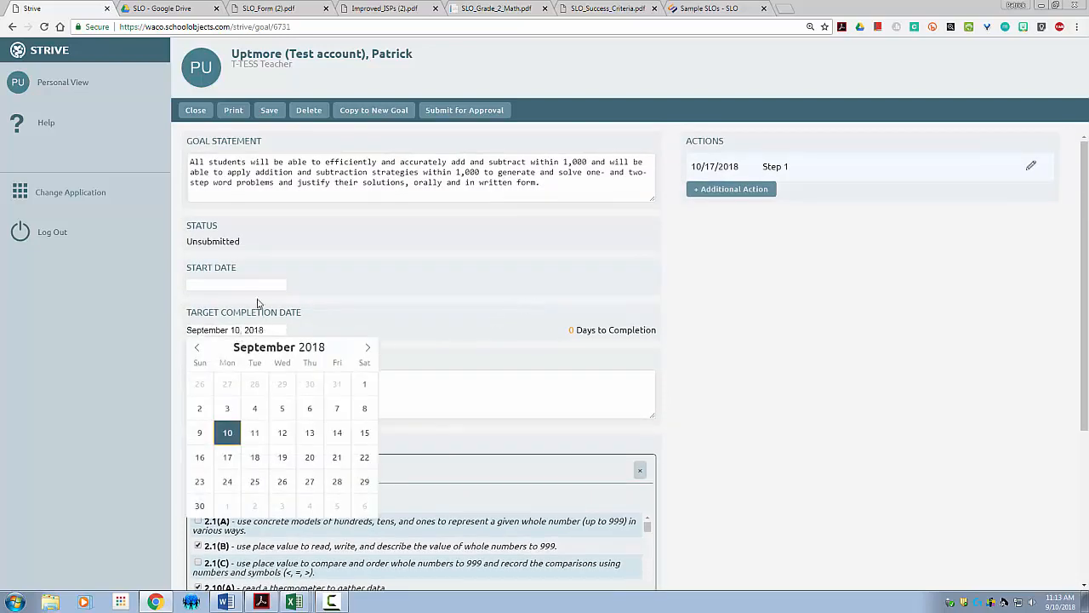
{"action": "left_click", "coordinate": [367, 350]}
{"action": "left_click", "coordinate": [368, 350]}
{"action": "left_click", "coordinate": [367, 351]}
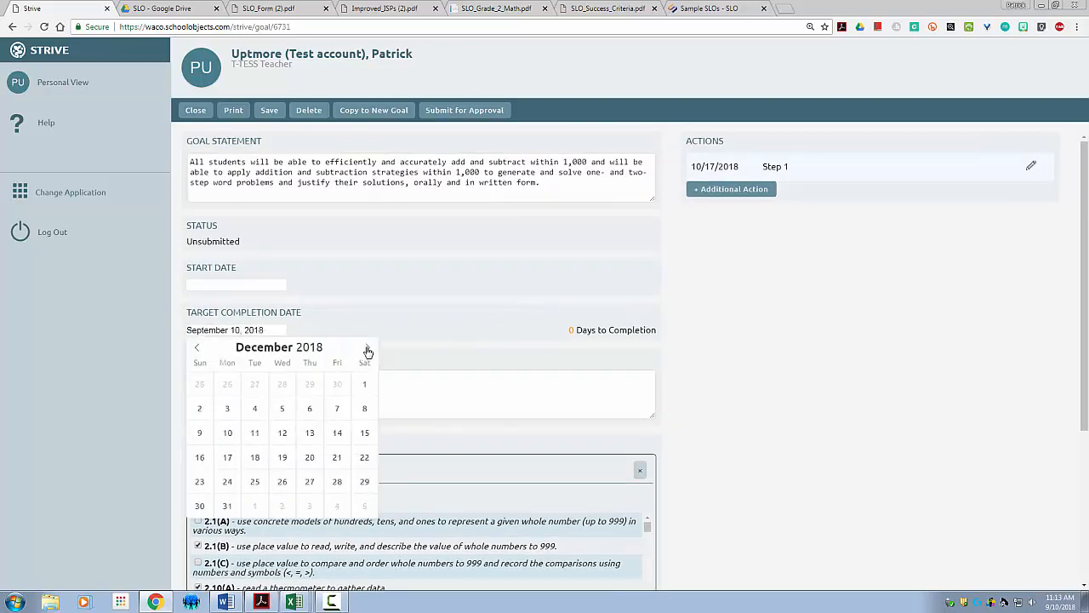
{"action": "left_click", "coordinate": [367, 351]}
{"action": "left_click", "coordinate": [368, 351]}
{"action": "left_click", "coordinate": [367, 350]}
{"action": "left_click", "coordinate": [367, 351]}
{"action": "left_click", "coordinate": [367, 351]}
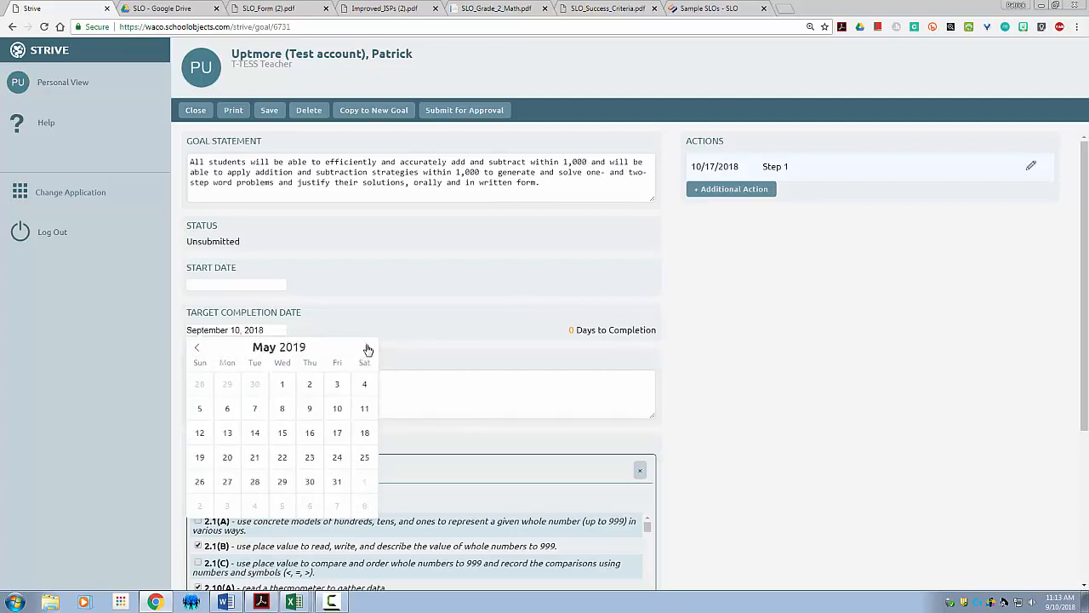
{"action": "left_click", "coordinate": [337, 482]}
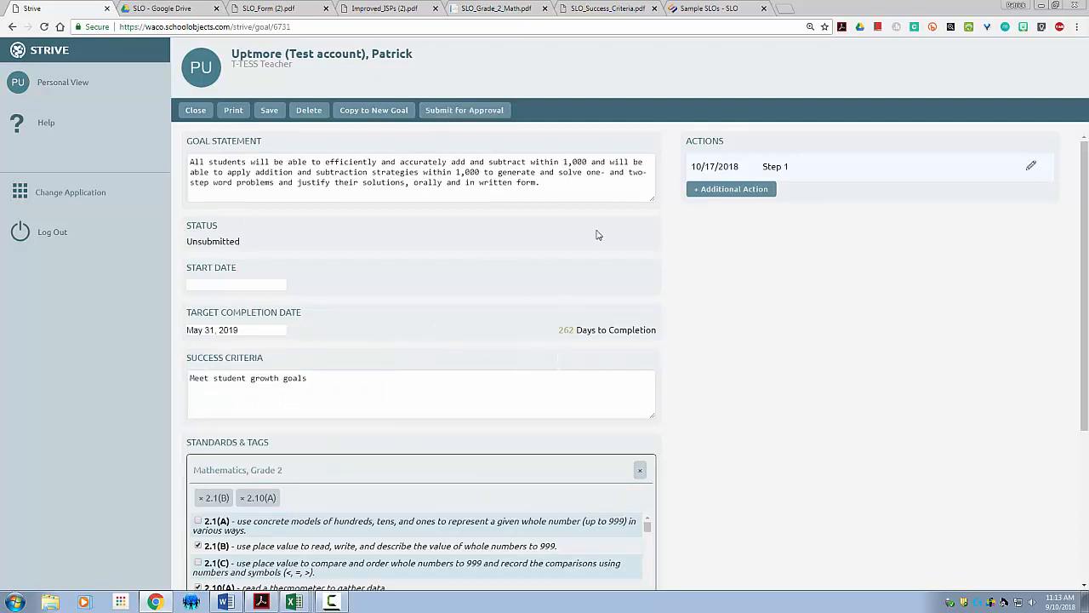
Step: Submit the student growth goal for approval and return to the goals overview
{"action": "left_click", "coordinate": [463, 114]}
{"action": "left_click", "coordinate": [604, 100]}
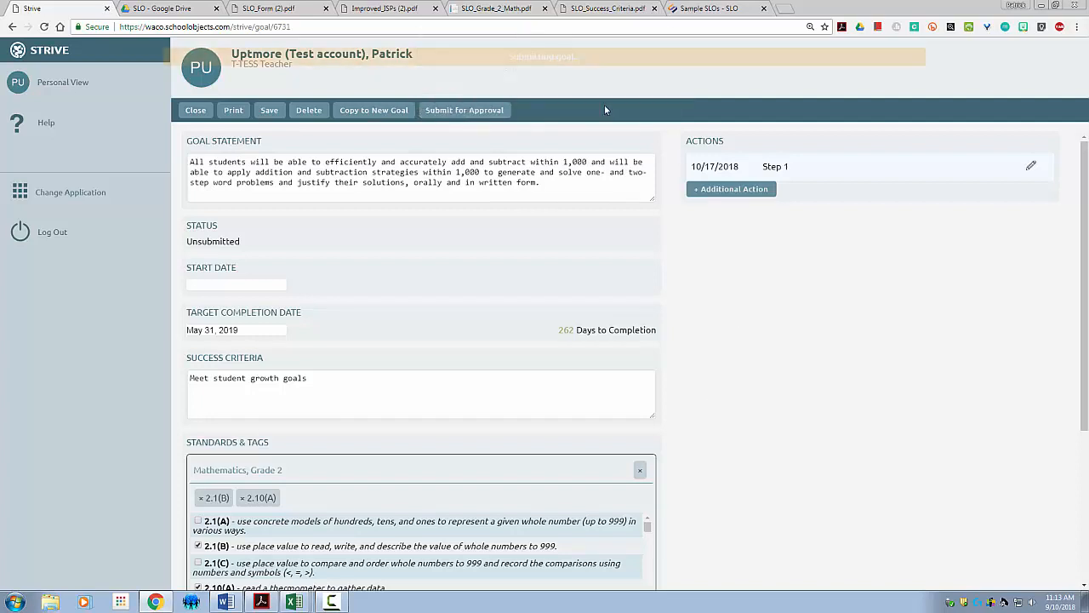
{"action": "left_click", "coordinate": [194, 114]}
{"action": "left_click", "coordinate": [212, 110]}
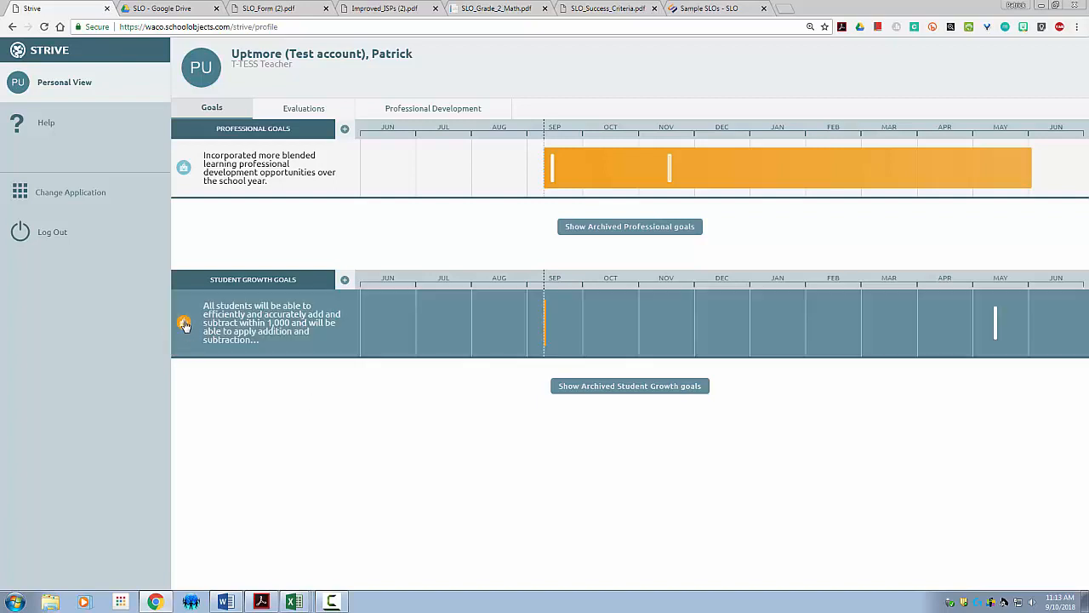
Step: Compare the status of the student growth goal with that of the blended learning professional goal, returning to the goals overview
{"action": "left_click", "coordinate": [185, 332]}
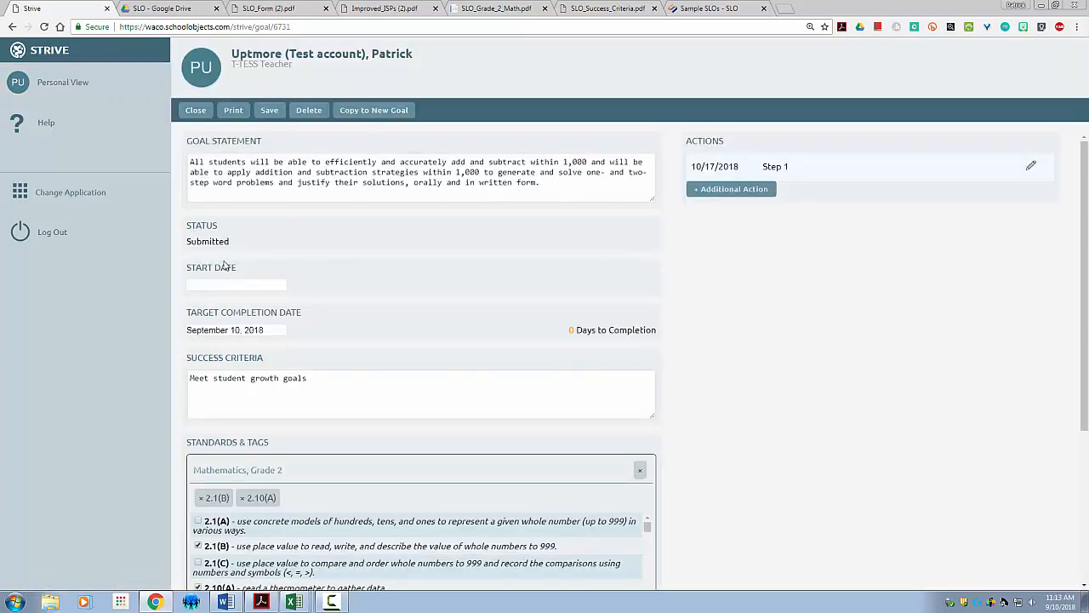
{"action": "left_click", "coordinate": [198, 111]}
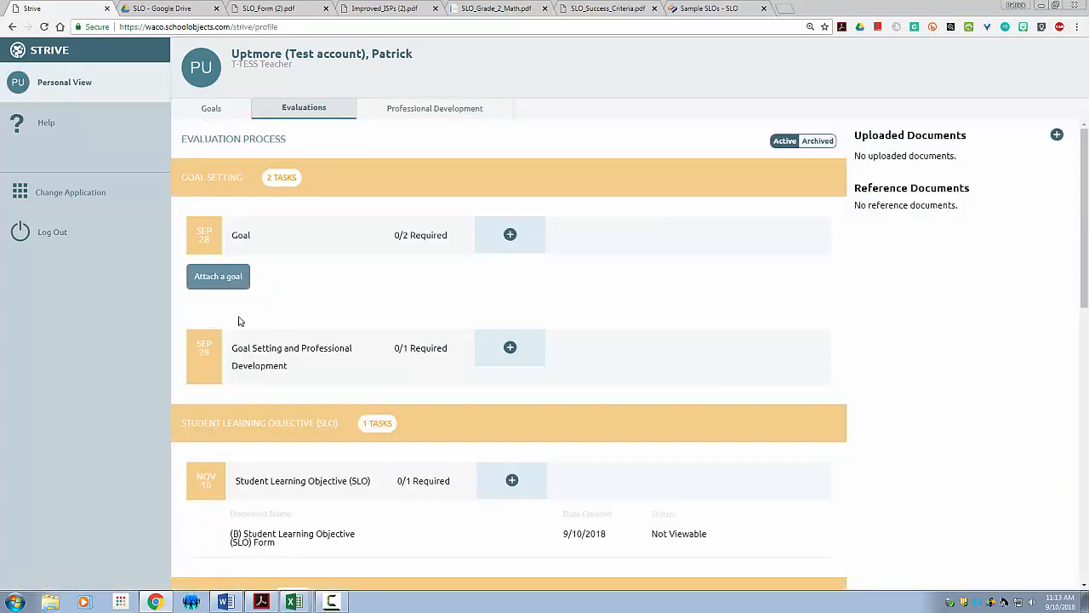
{"action": "left_click", "coordinate": [211, 109]}
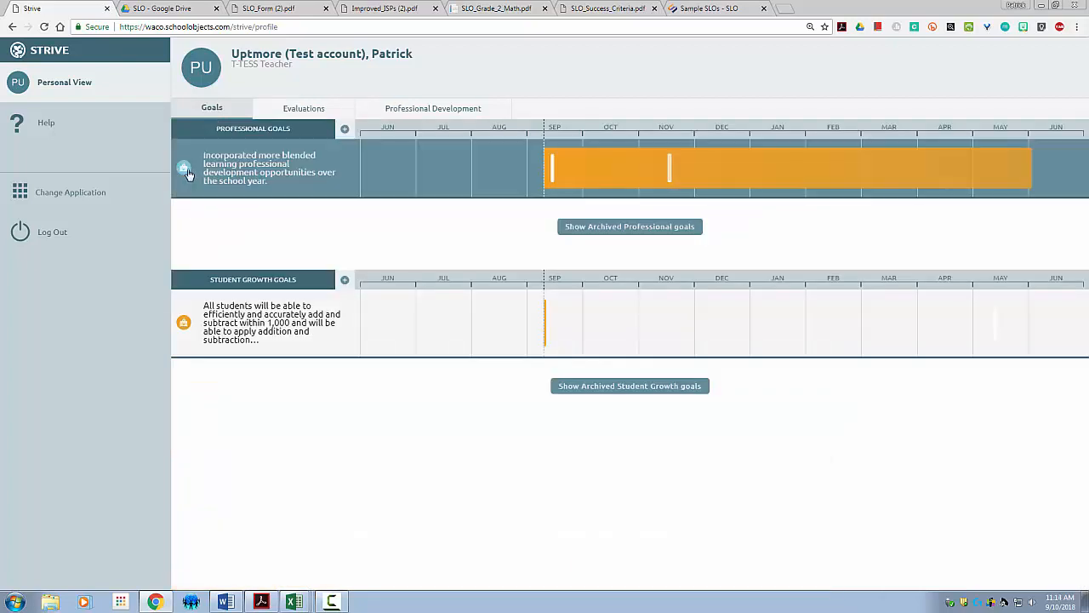
{"action": "left_click", "coordinate": [184, 169]}
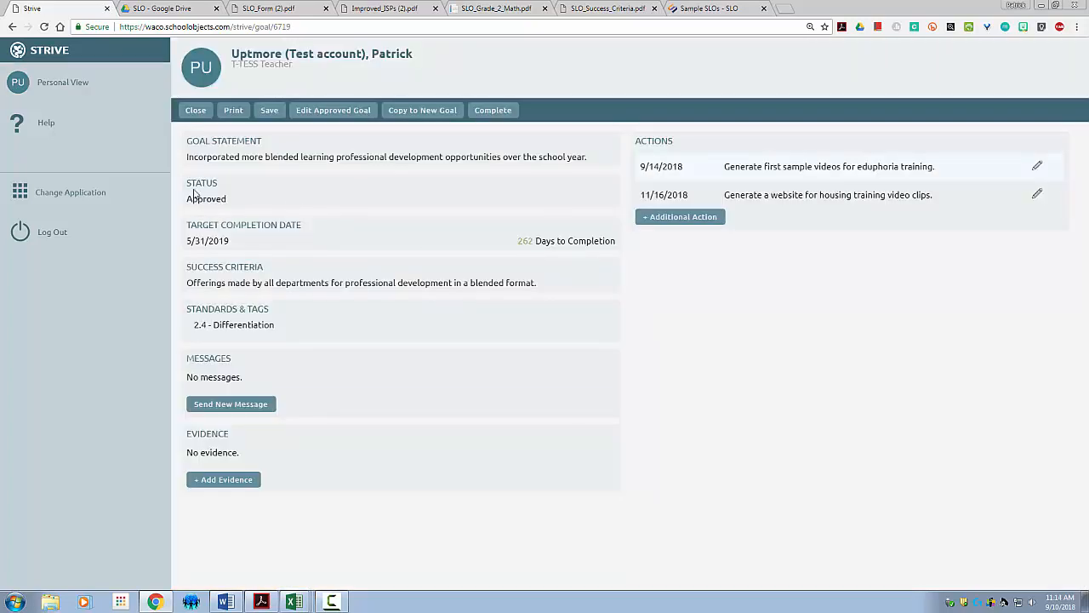
{"action": "left_click", "coordinate": [197, 117]}
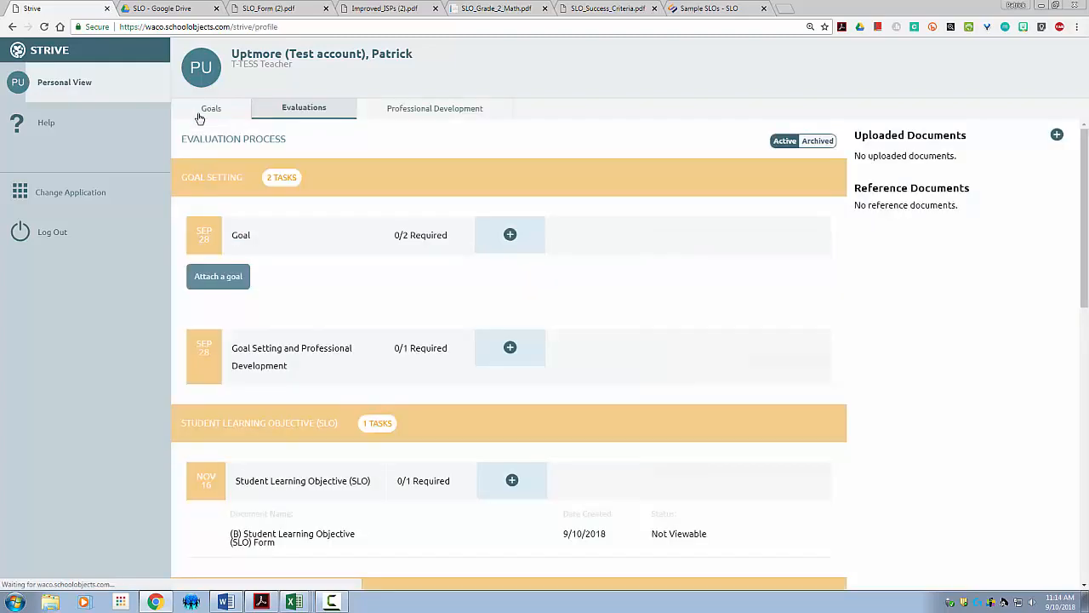
{"action": "left_click", "coordinate": [212, 110]}
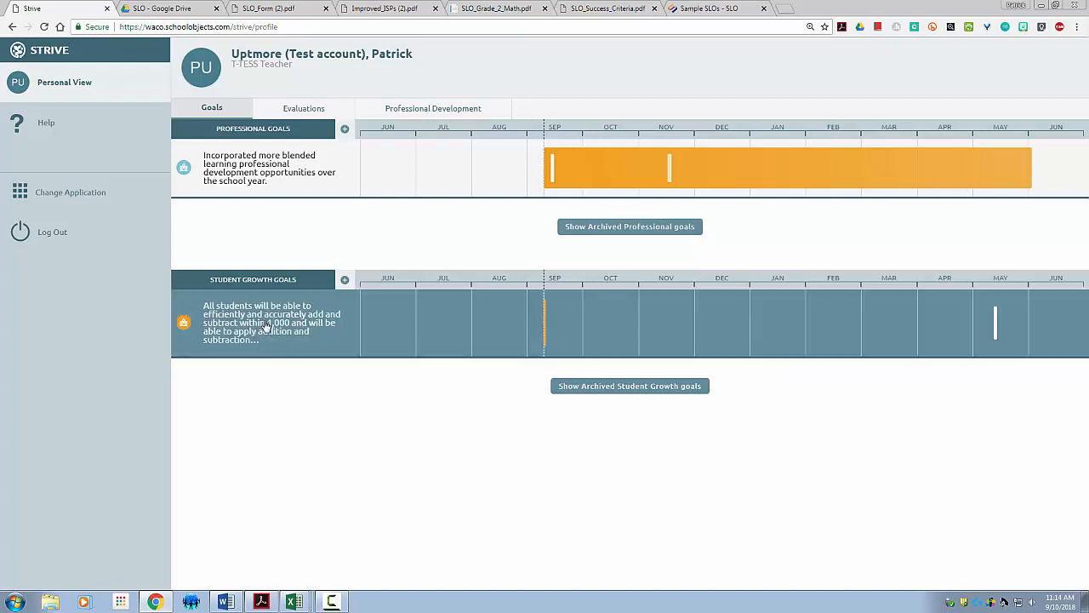
Step: Examine Step 2 of SLO_Form (2).pdf, including the Initial Student Skill Profile and the questions below it
{"action": "left_click", "coordinate": [268, 8]}
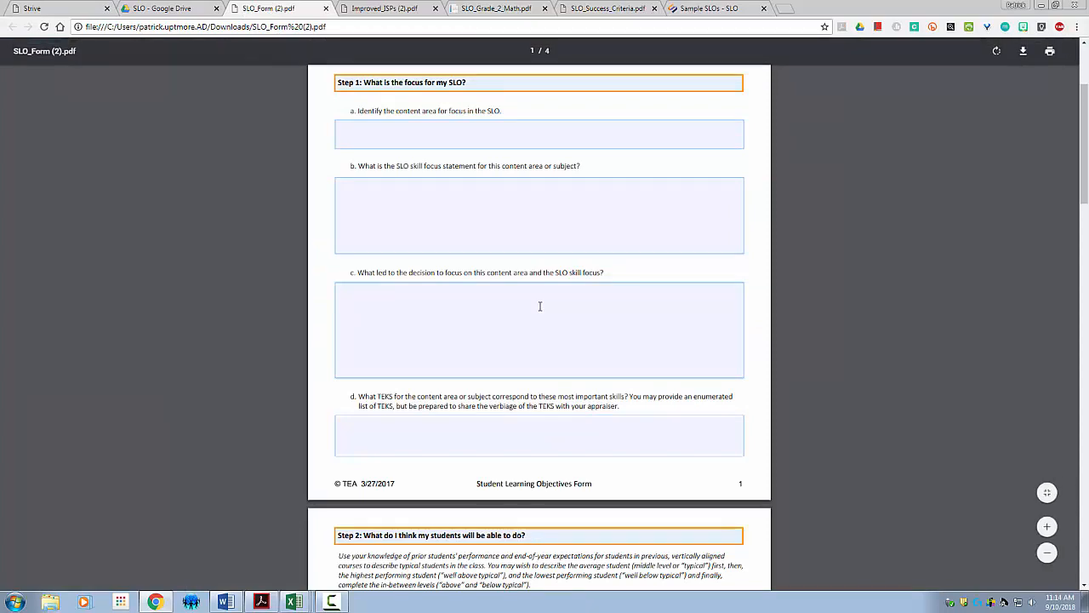
{"action": "scroll", "coordinate": [536, 310], "scroll_direction": "down", "scroll_amount": 5}
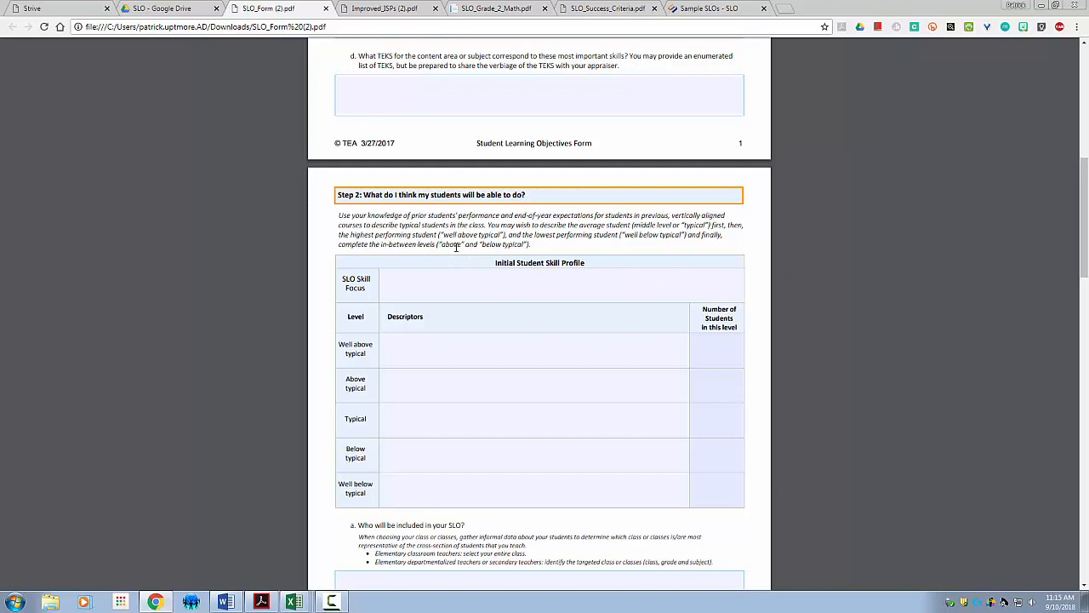
{"action": "scroll", "coordinate": [474, 328], "scroll_direction": "down", "scroll_amount": 3}
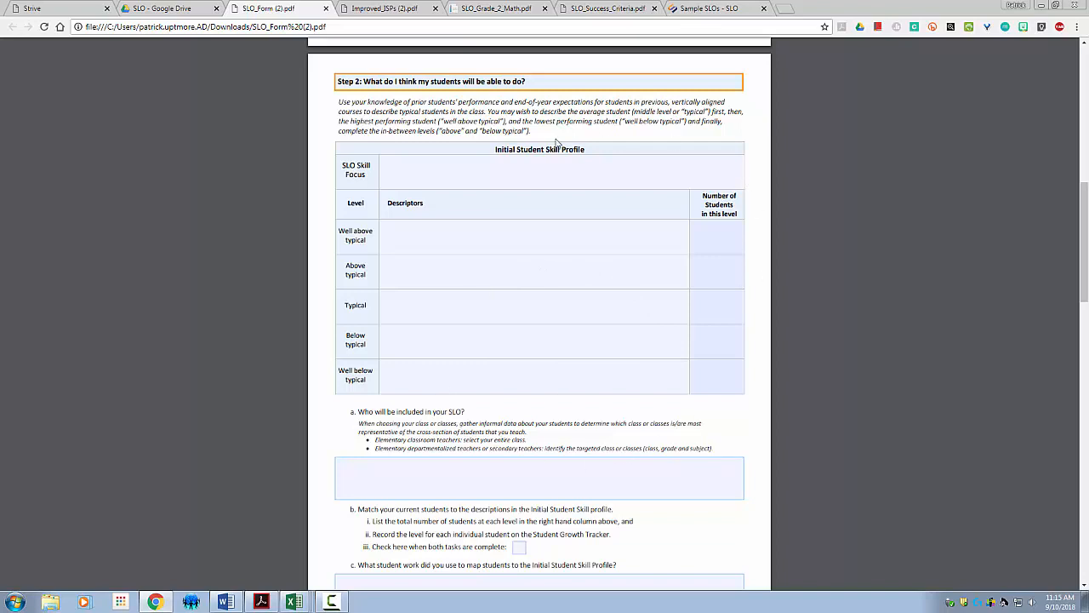
Step: Check the Number of Students column in the PDF's skill profile and open the (B) Student Learning Objective (SLO) Form from the evaluations in Strive
{"action": "left_click", "coordinate": [727, 235]}
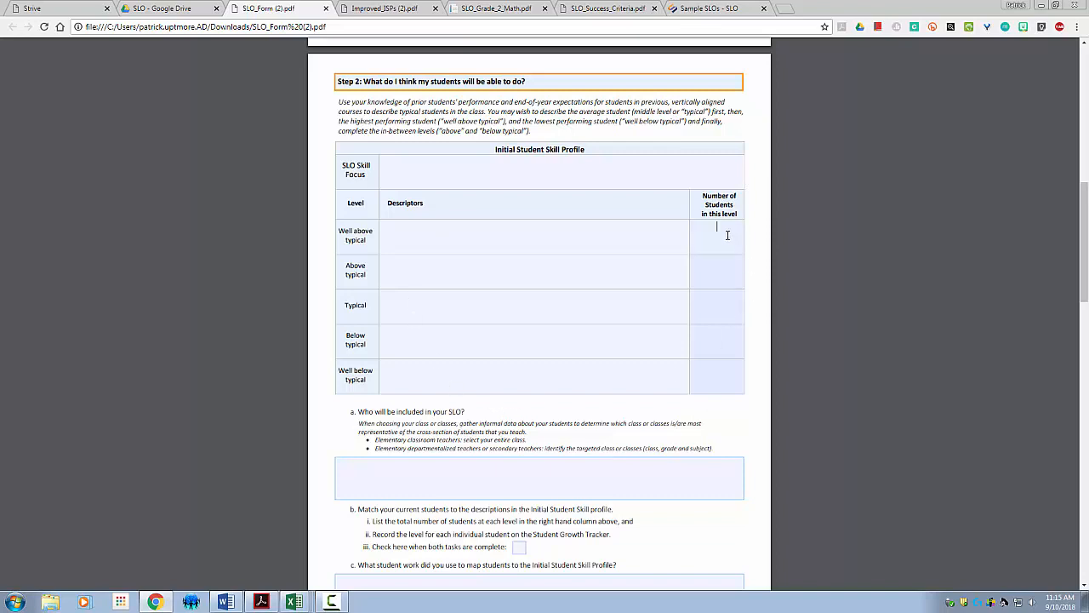
{"action": "left_click", "coordinate": [716, 339]}
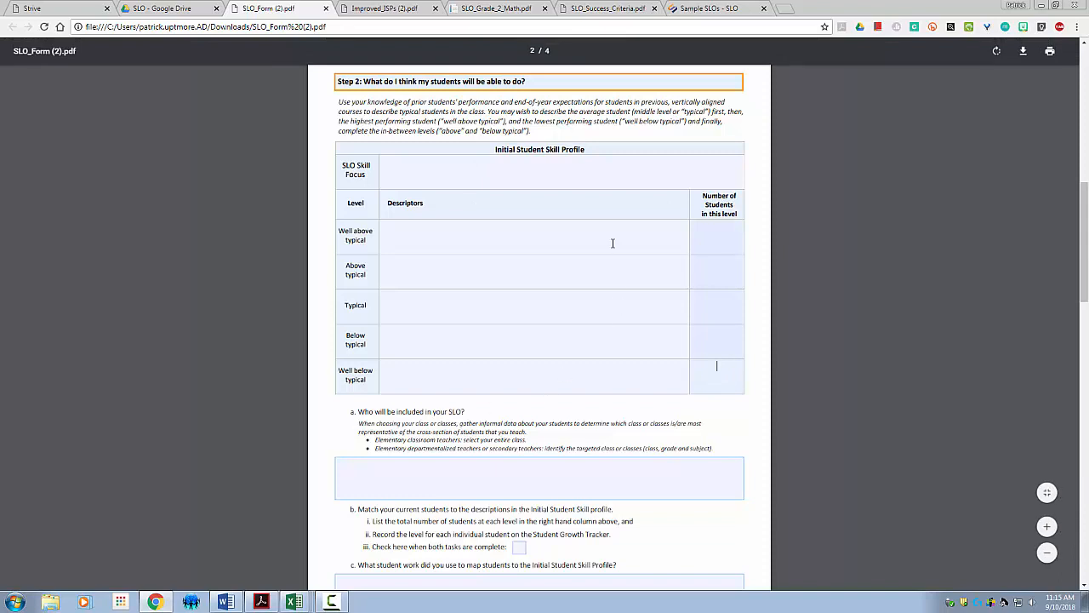
{"action": "left_click", "coordinate": [51, 7]}
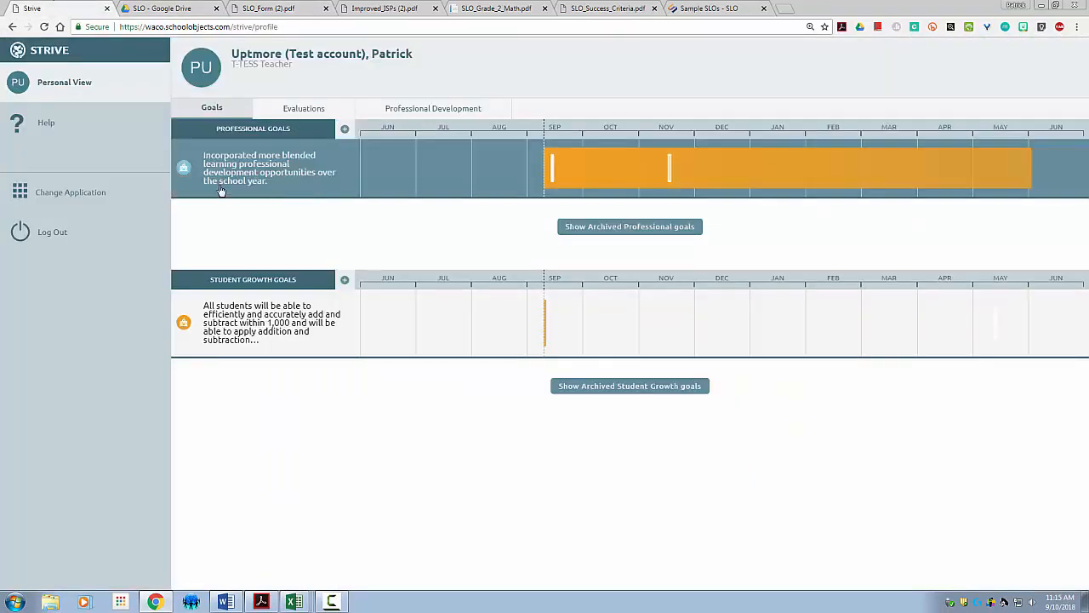
{"action": "left_click", "coordinate": [292, 111]}
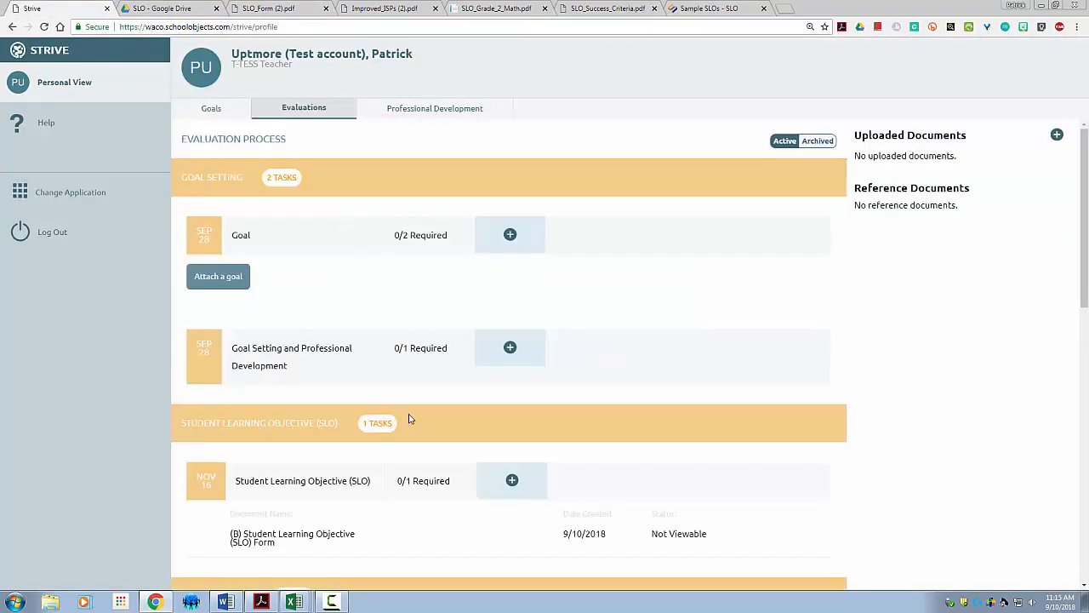
{"action": "left_click", "coordinate": [328, 537]}
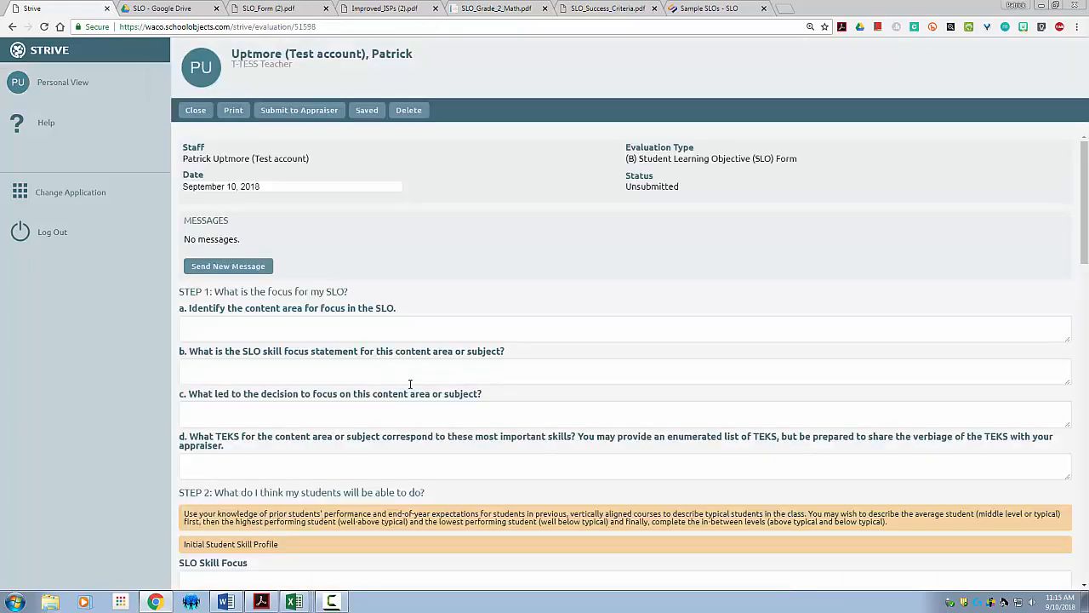
Step: Examine the Initial Student Skill Profile in Step 2 of the online form, checking the description and student-count fields for each level
{"action": "scroll", "coordinate": [334, 483], "scroll_direction": "down", "scroll_amount": 3}
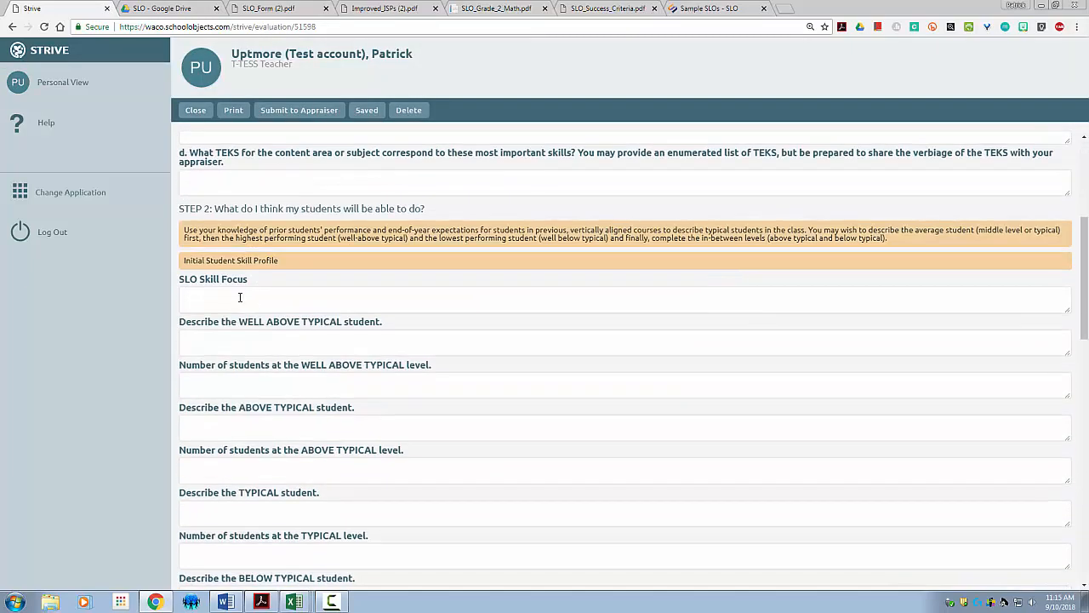
{"action": "left_click", "coordinate": [247, 344]}
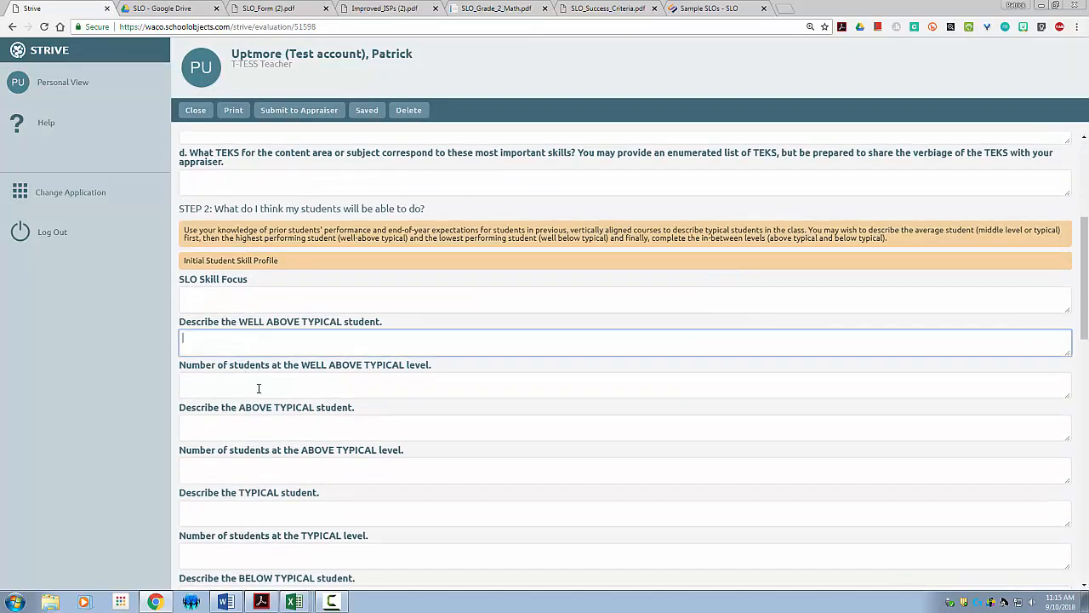
{"action": "left_click", "coordinate": [312, 379]}
{"action": "scroll", "coordinate": [312, 457], "scroll_direction": "down", "scroll_amount": 2}
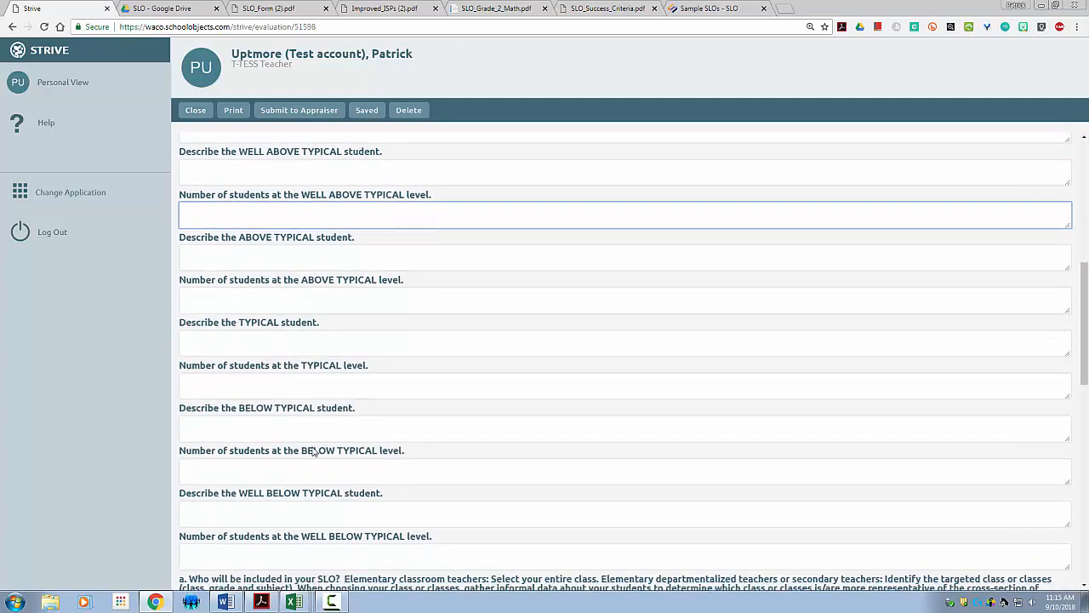
{"action": "left_click", "coordinate": [256, 256]}
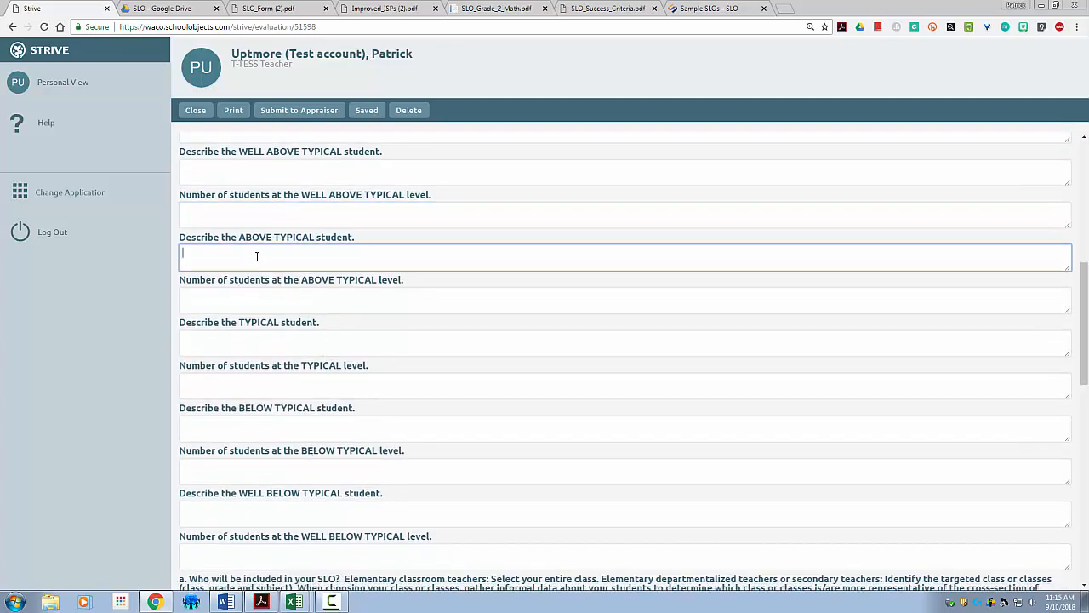
{"action": "left_click", "coordinate": [257, 298]}
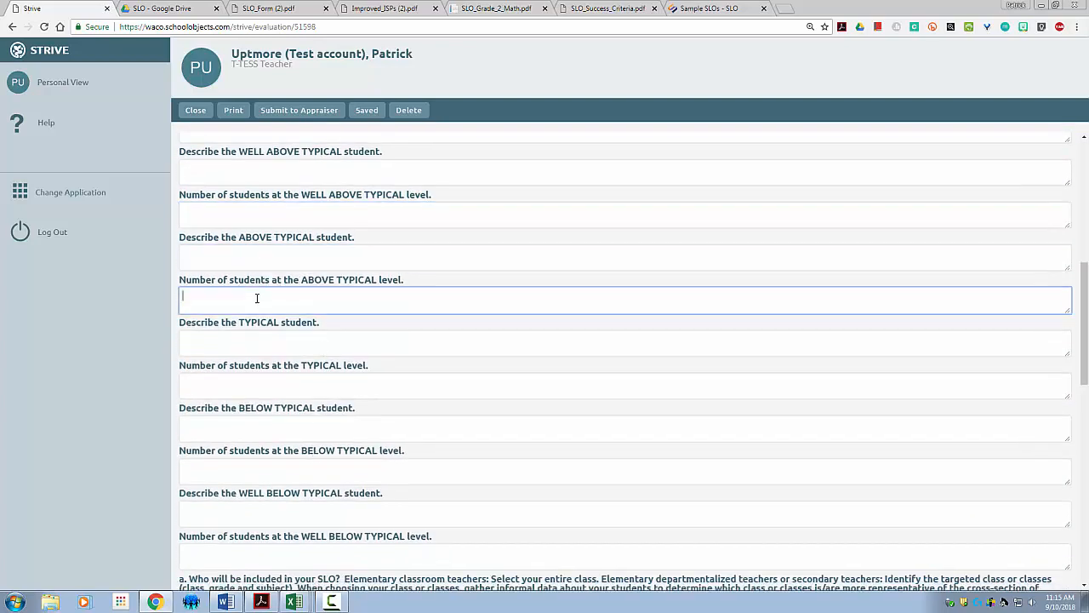
{"action": "left_click", "coordinate": [241, 342]}
{"action": "left_click", "coordinate": [238, 388]}
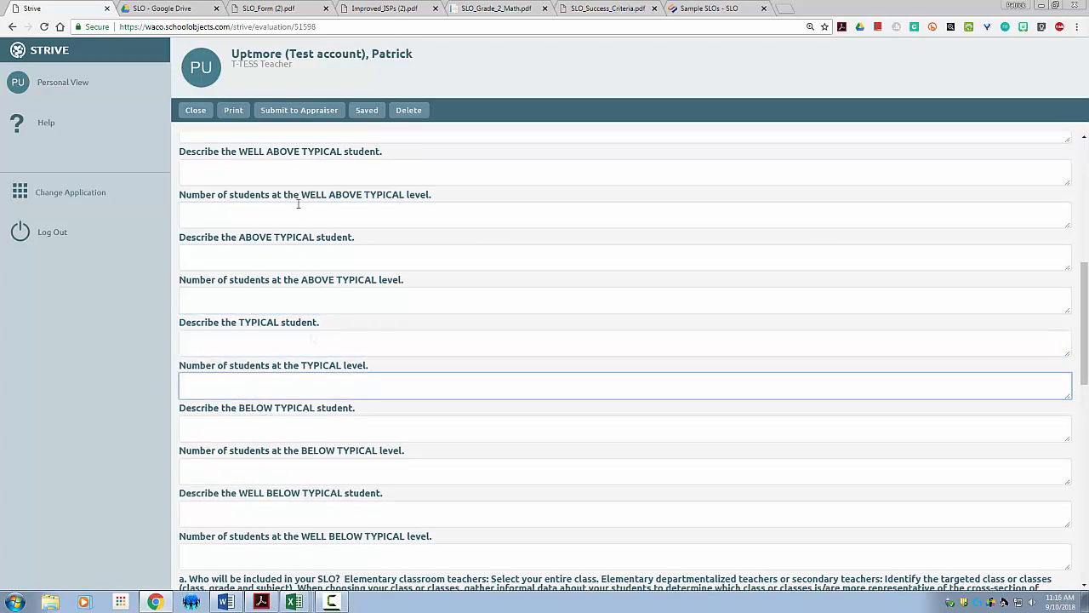
Step: Compare the Initial Student Skill Profile table in SLO_Form (2).pdf with the Step 2 fields of the SLO form in Strive
{"action": "left_click", "coordinate": [286, 9]}
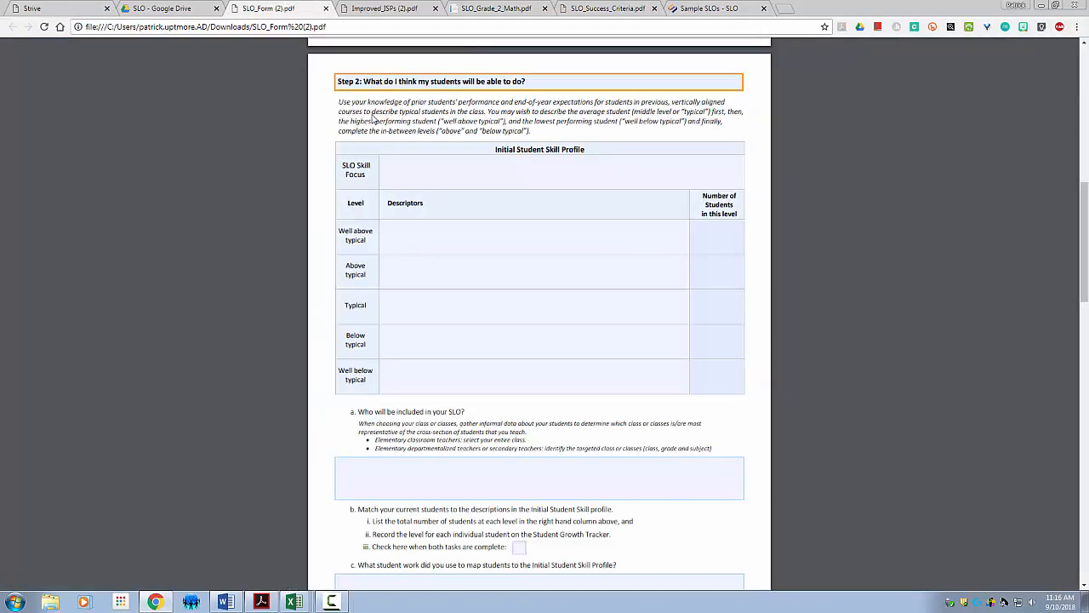
{"action": "left_click", "coordinate": [440, 236]}
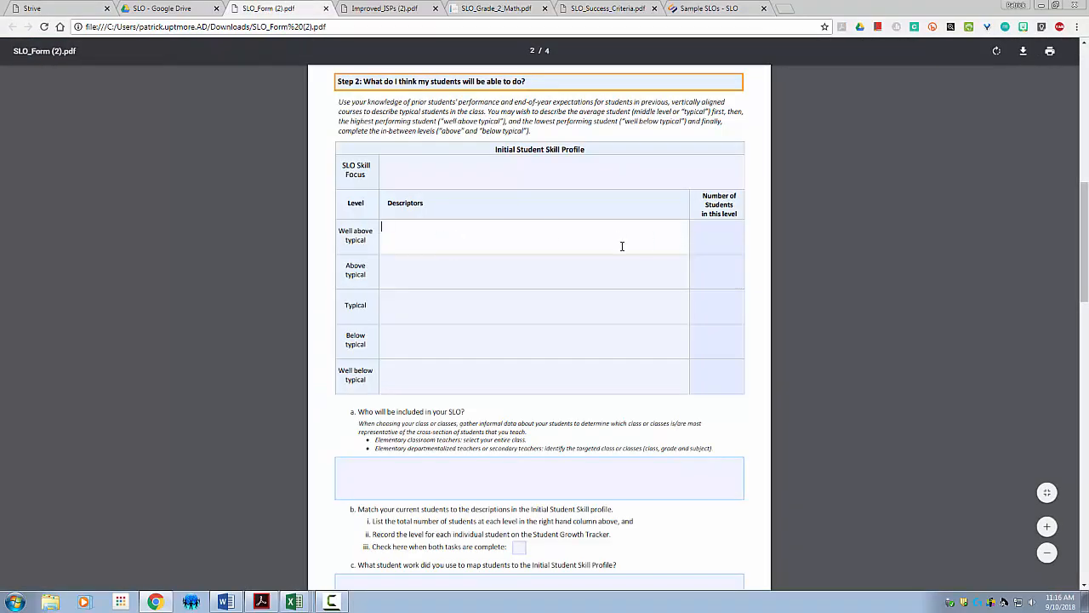
{"action": "left_click", "coordinate": [34, 8]}
{"action": "scroll", "coordinate": [406, 451], "scroll_direction": "down", "scroll_amount": 1}
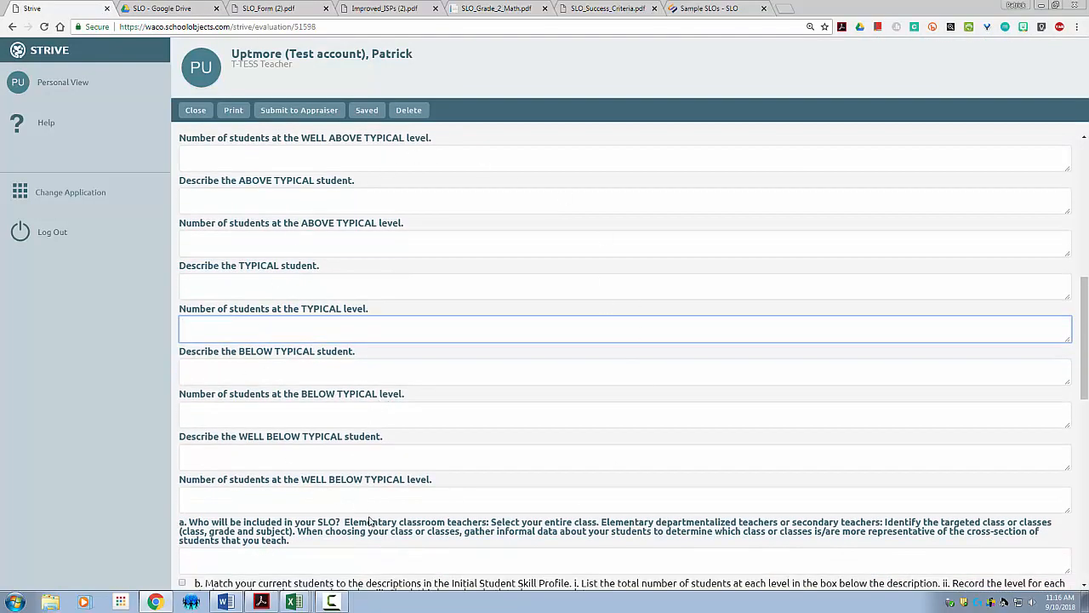
{"action": "scroll", "coordinate": [362, 149], "scroll_direction": "up", "scroll_amount": 4}
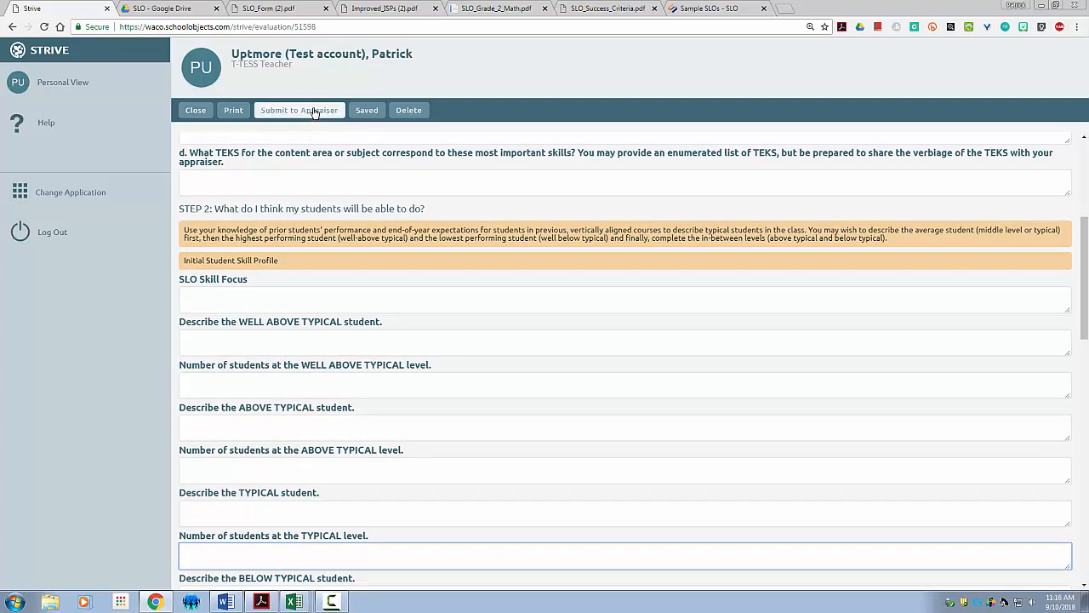
{"action": "scroll", "coordinate": [385, 429], "scroll_direction": "down", "scroll_amount": 4}
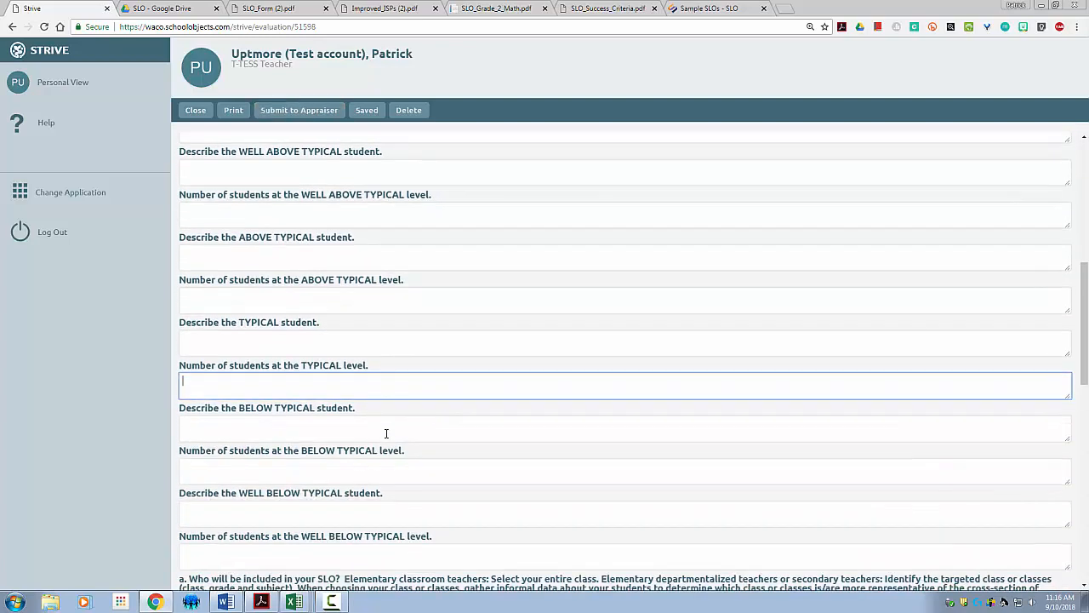
Step: Examine the remaining Step 2 questions and the Targeted Student Skill Profile in Step 3 of the online SLO form
{"action": "scroll", "coordinate": [400, 484], "scroll_direction": "down", "scroll_amount": 3}
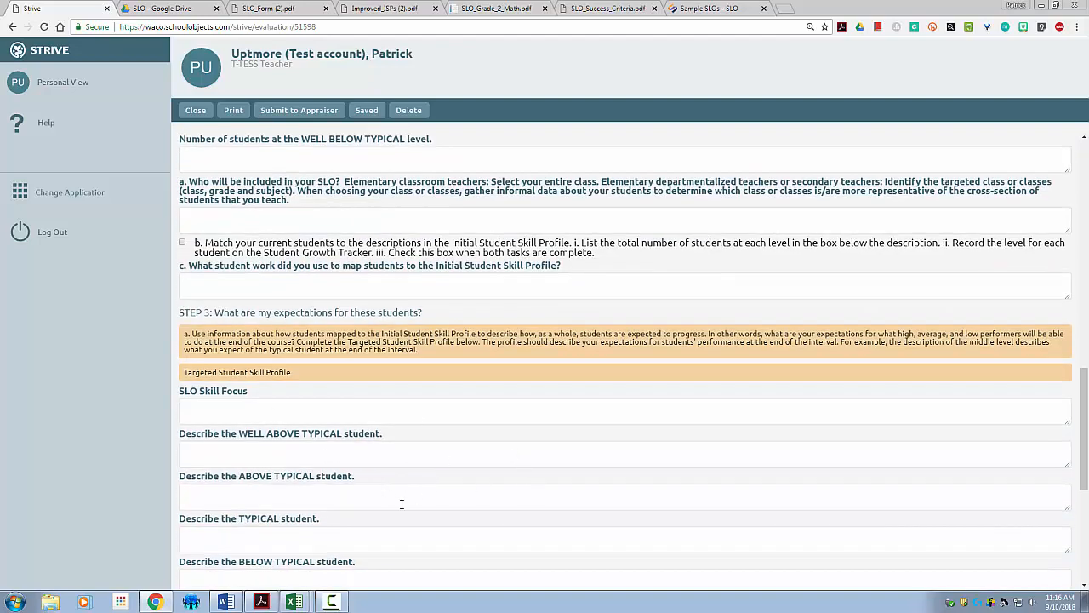
{"action": "scroll", "coordinate": [400, 505], "scroll_direction": "down", "scroll_amount": 1}
{"action": "left_click", "coordinate": [329, 421]}
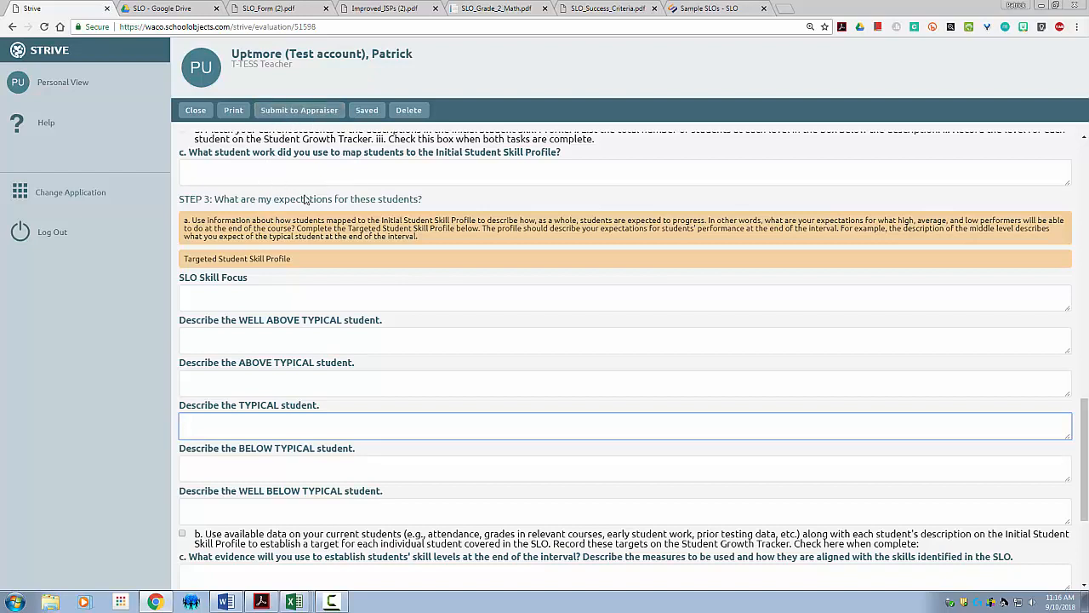
{"action": "scroll", "coordinate": [395, 280], "scroll_direction": "up", "scroll_amount": 1}
{"action": "scroll", "coordinate": [394, 281], "scroll_direction": "up", "scroll_amount": 3}
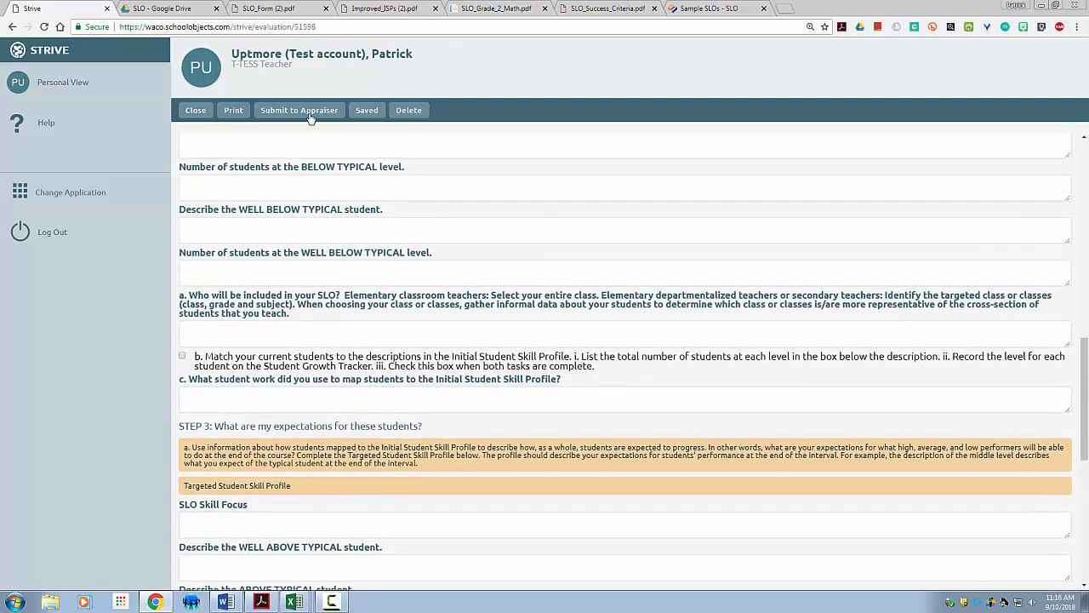